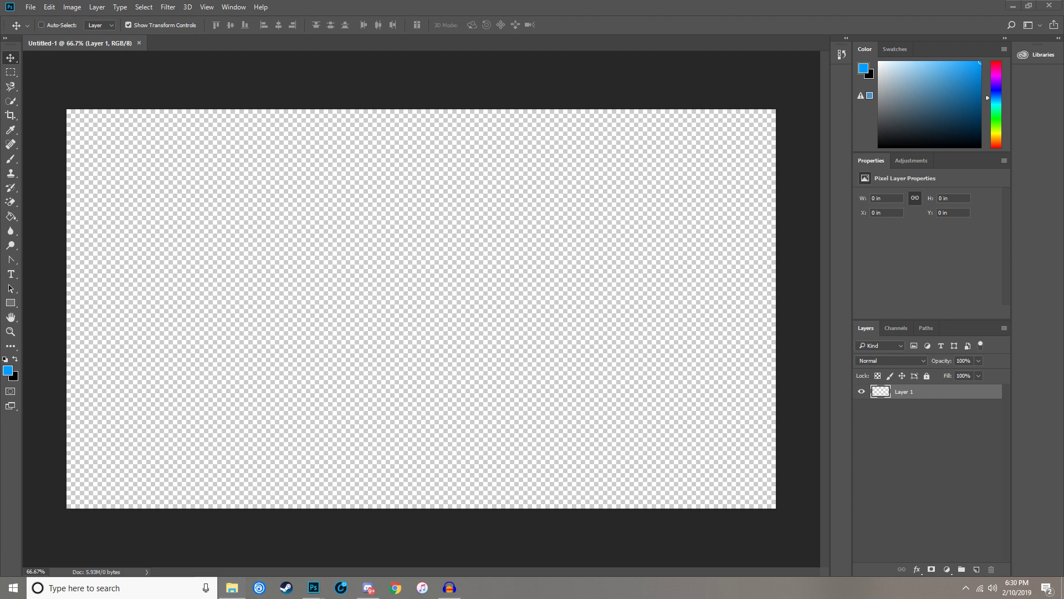
Position and scale the Black-Leather-Wallpaper-HD image so it covers the whole canvas, including the thin gap along the edges
{"action": "left_click_drag", "start_coordinate": [412, 341], "coordinate": [454, 322]}
{"action": "left_click_drag", "start_coordinate": [705, 507], "coordinate": [776, 552]}
{"action": "left_click", "coordinate": [378, 27]}
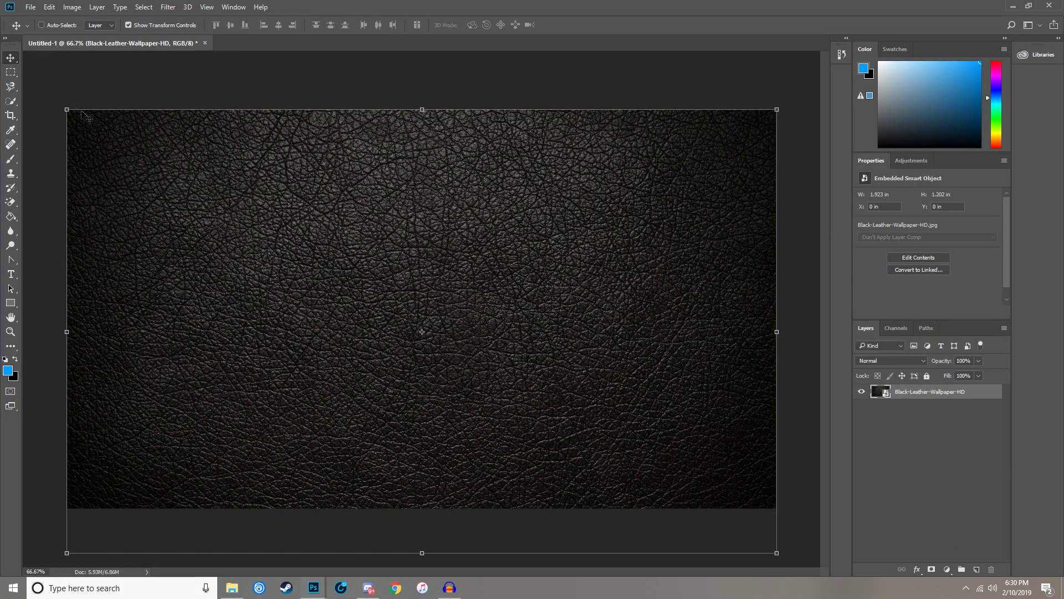
{"action": "left_click", "coordinate": [10, 73]}
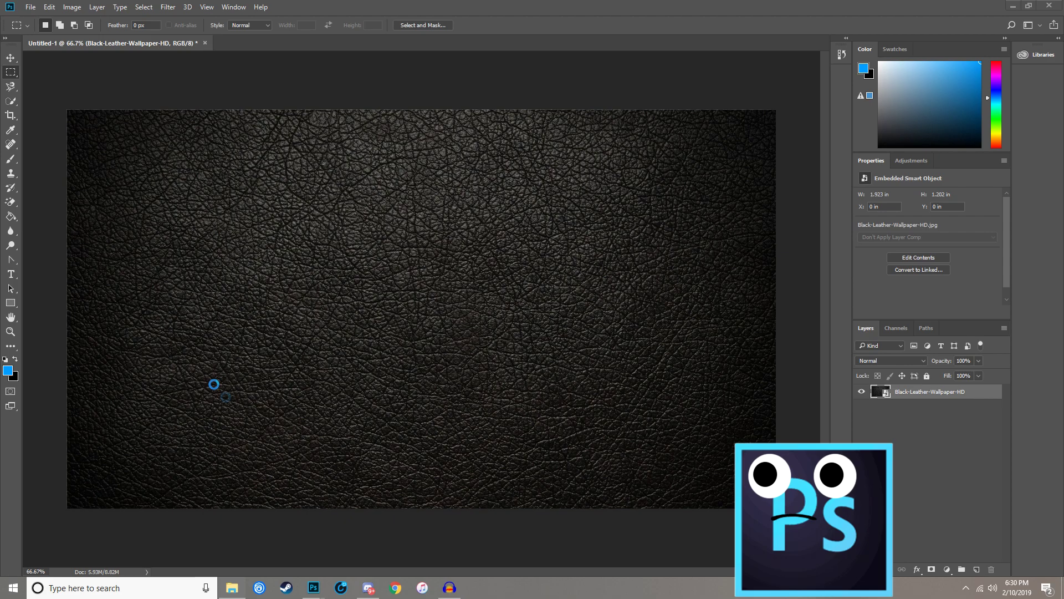
{"action": "left_click", "coordinate": [10, 57]}
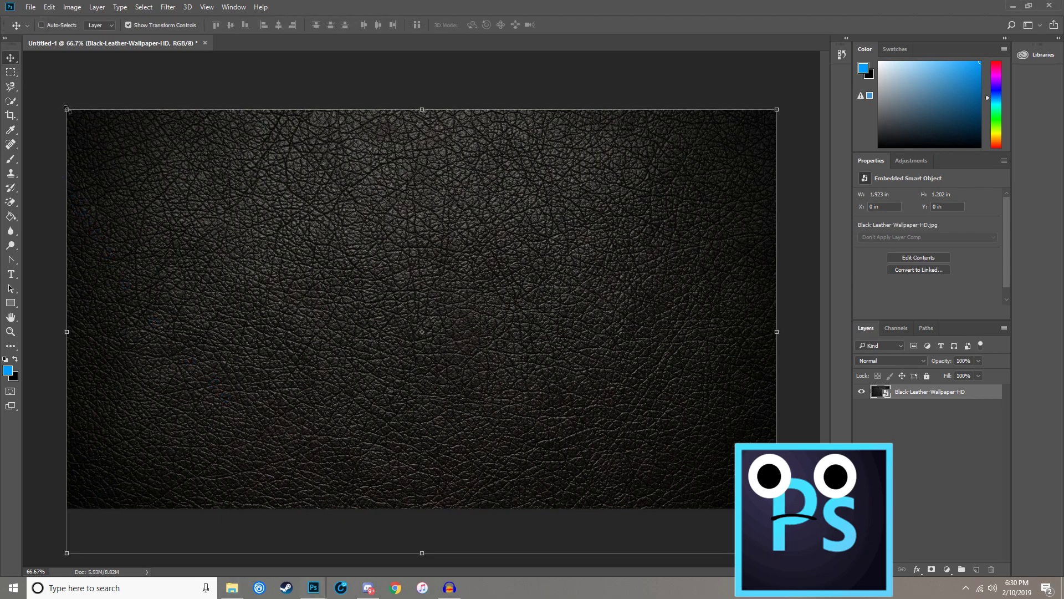
{"action": "left_click_drag", "start_coordinate": [66, 110], "coordinate": [63, 106]}
{"action": "left_click", "coordinate": [379, 25]}
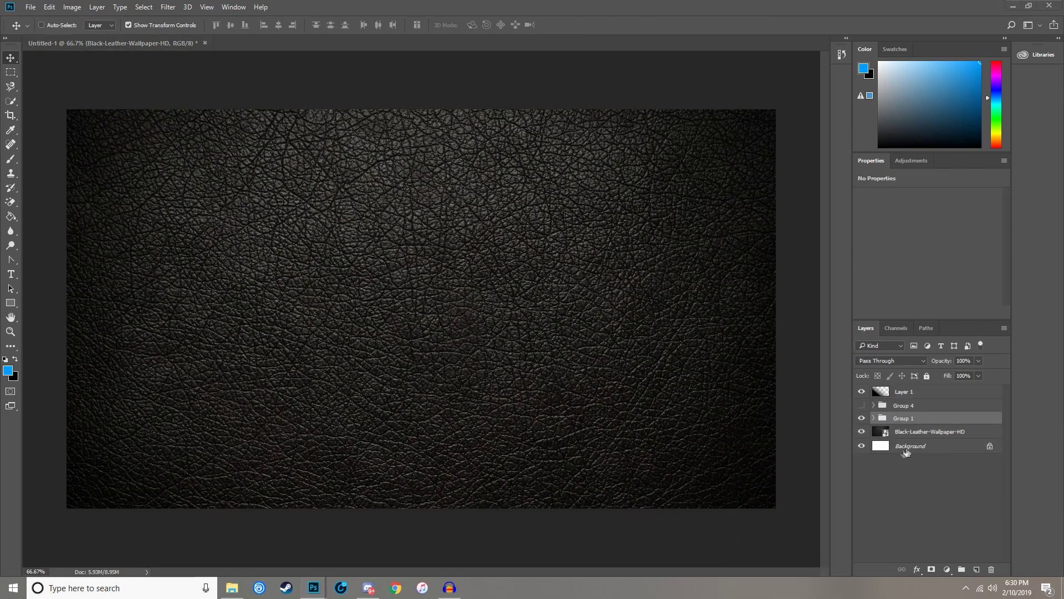
{"action": "left_click", "coordinate": [874, 418]}
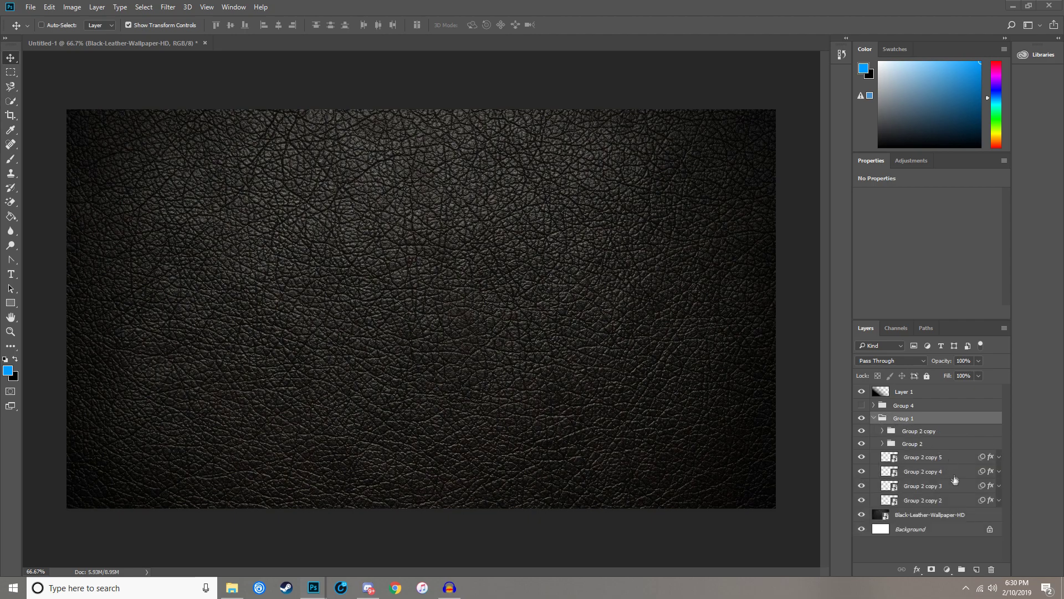
{"action": "left_click", "coordinate": [874, 418]}
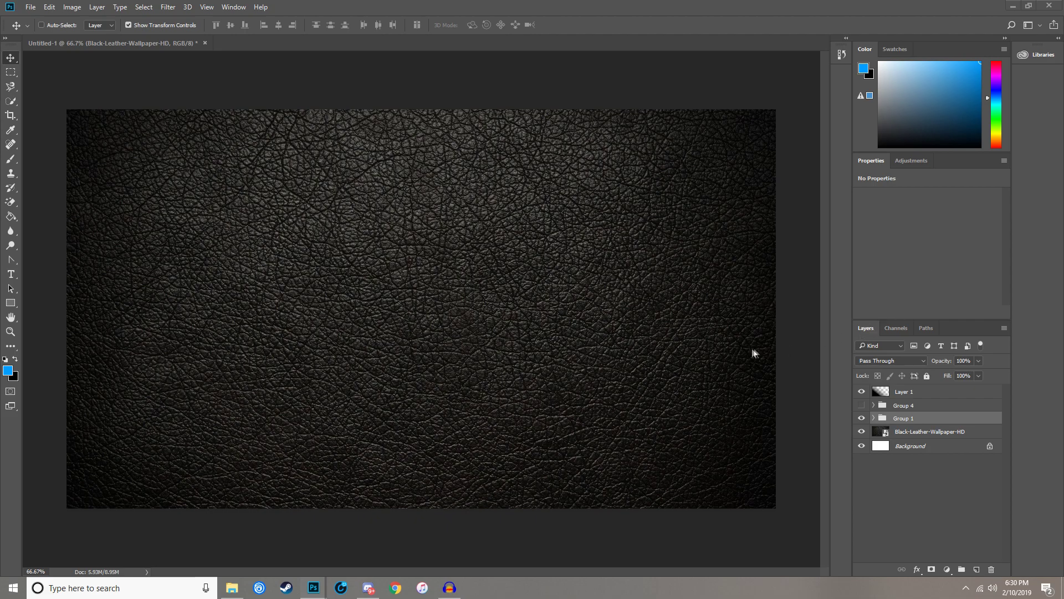
{"action": "key", "text": "ctrl+z"}
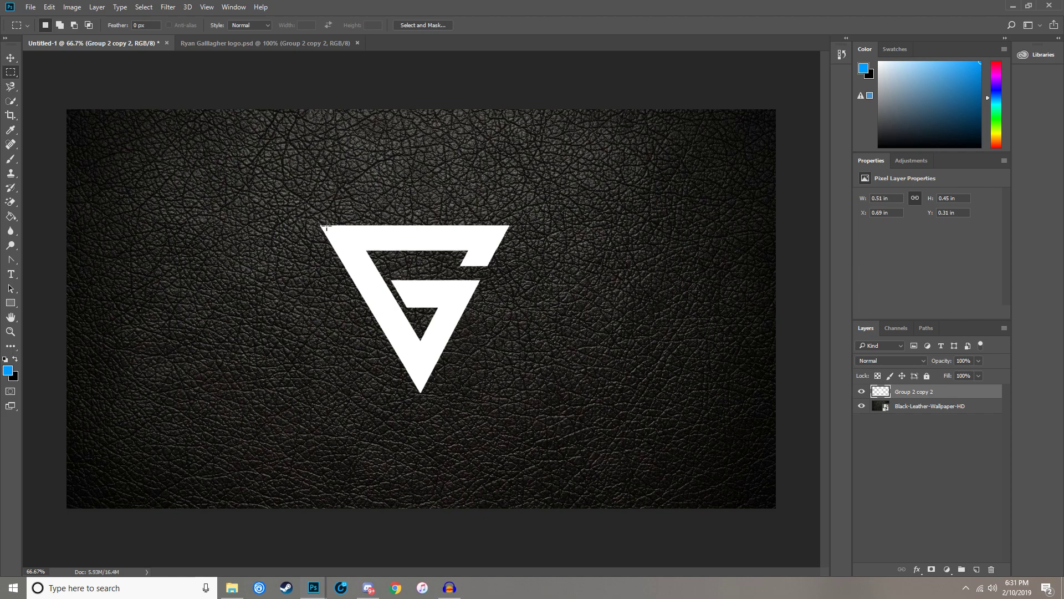
Paste four more copies of the white logo layer above the original
{"action": "left_click", "coordinate": [8, 56]}
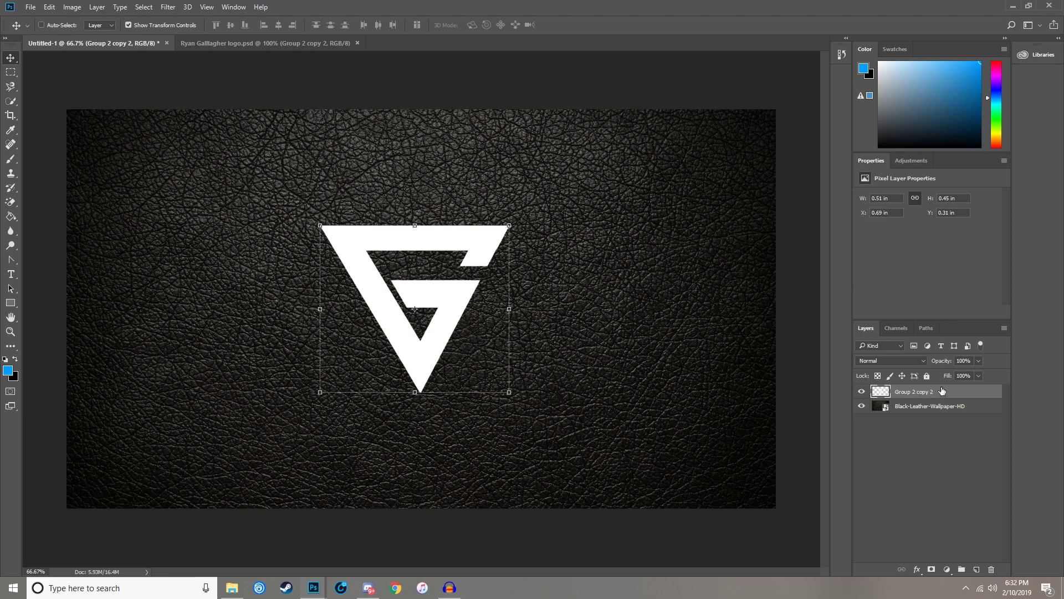
{"action": "key", "text": "ctrl"}
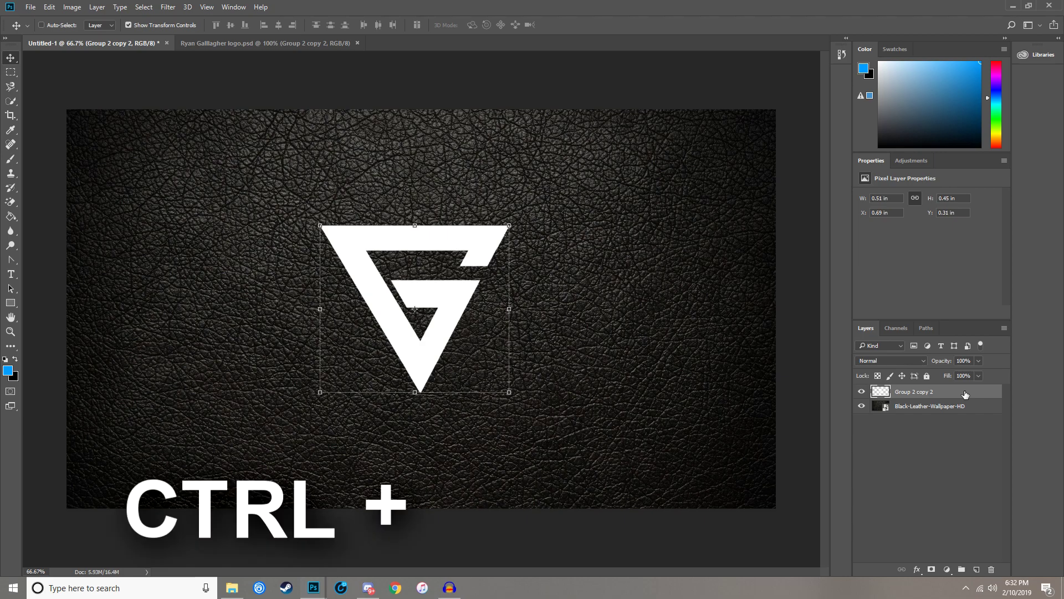
{"action": "key", "text": "ctrl"}
{"action": "key", "text": "ctrl+v"}
{"action": "key", "text": "ctrl+v"}
{"action": "key", "text": "ctrl+v"}
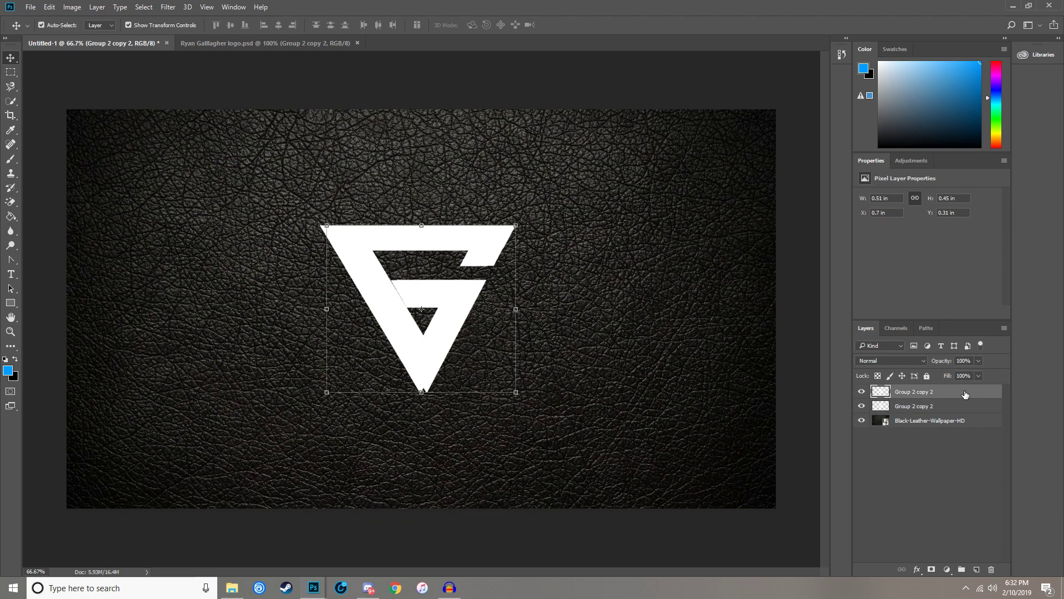
{"action": "key", "text": "ctrl+v"}
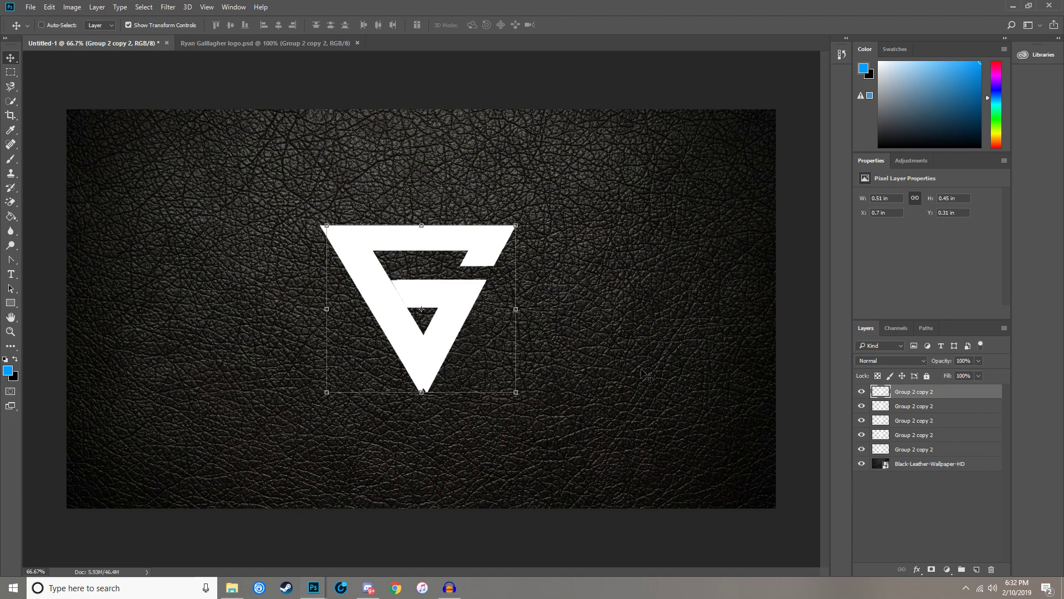
Move the pasted logo copies left until each one lines up exactly with the original logo, hiding layers as needed to check
{"action": "left_click", "coordinate": [927, 433]}
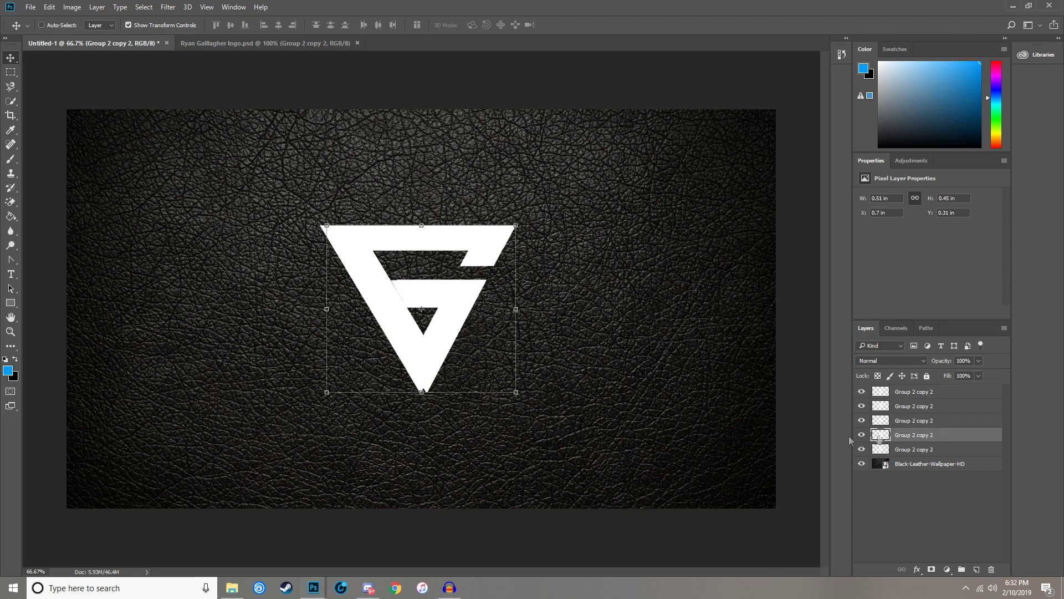
{"action": "left_click_drag", "start_coordinate": [861, 421], "coordinate": [863, 398]}
{"action": "left_click_drag", "start_coordinate": [427, 347], "coordinate": [465, 332]}
{"action": "left_click", "coordinate": [914, 420]}
{"action": "left_click", "coordinate": [862, 421]}
{"action": "left_click", "coordinate": [900, 406]}
{"action": "left_click", "coordinate": [862, 406]}
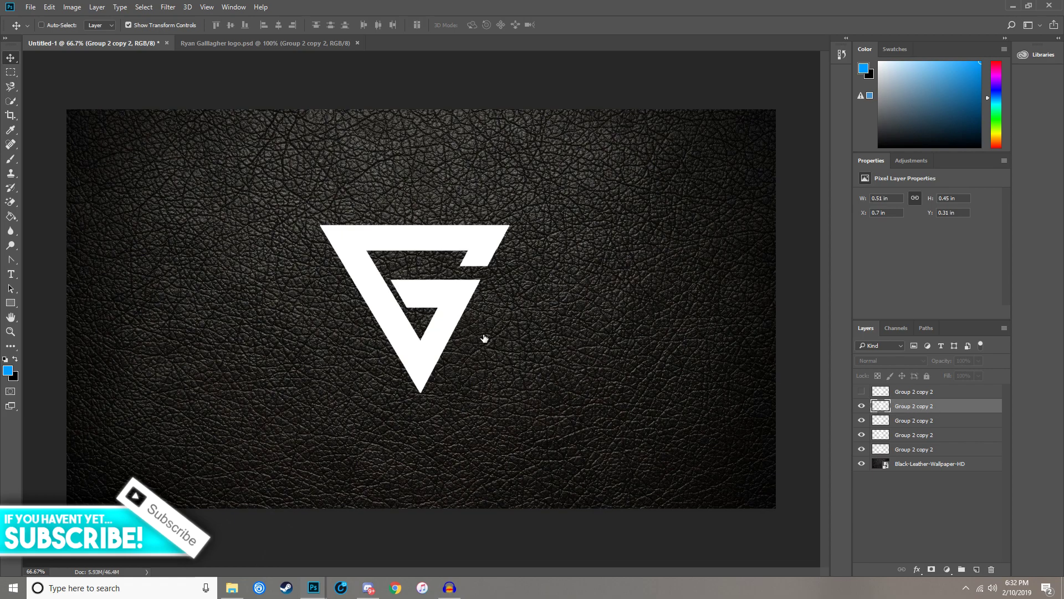
{"action": "left_click_drag", "start_coordinate": [363, 250], "coordinate": [369, 250]}
{"action": "left_click_drag", "start_coordinate": [479, 338], "coordinate": [458, 348]}
{"action": "left_click", "coordinate": [923, 394]}
{"action": "left_click", "coordinate": [862, 392]}
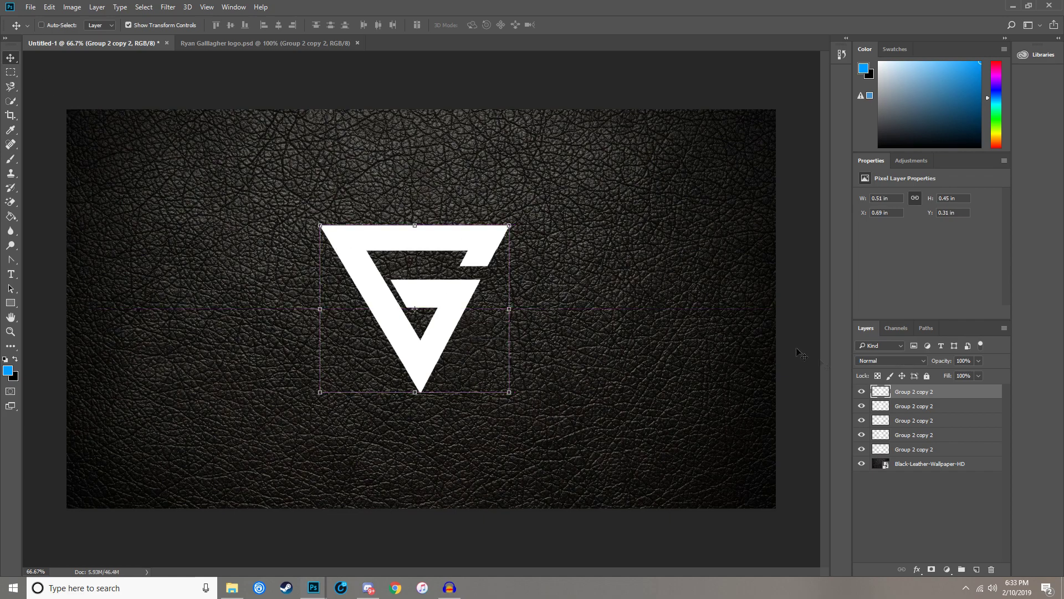
{"action": "left_click", "coordinate": [921, 451]}
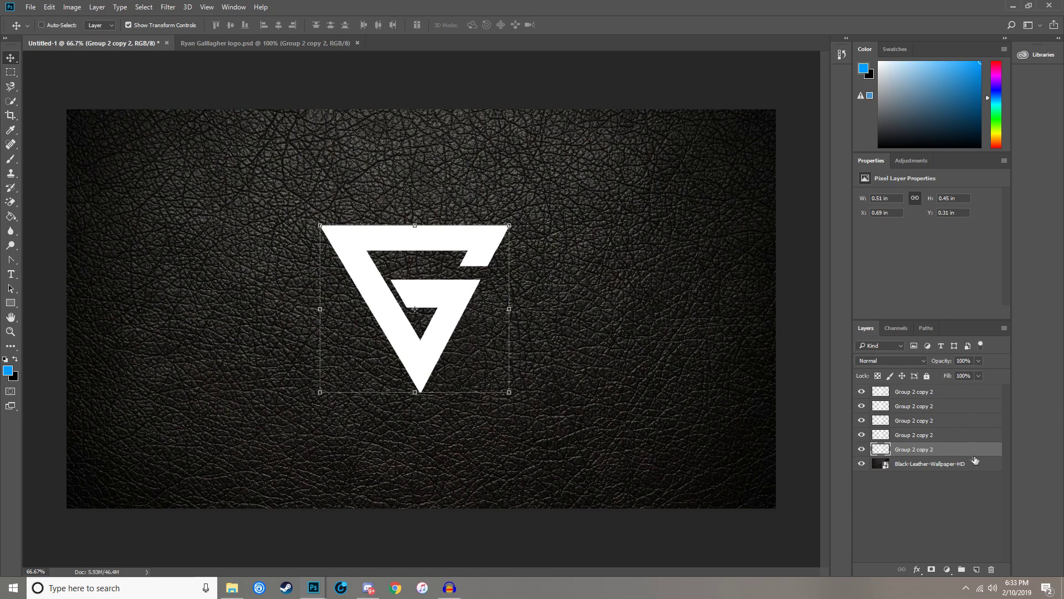
{"action": "double_click", "coordinate": [952, 443]}
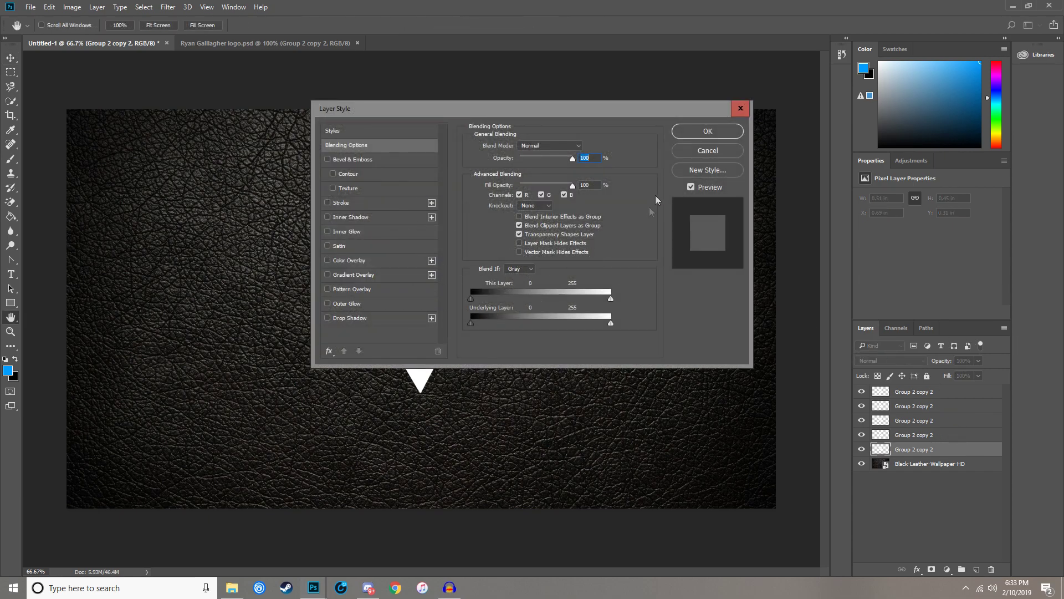
{"action": "left_click", "coordinate": [741, 108]}
{"action": "left_click", "coordinate": [978, 376]}
{"action": "left_click_drag", "start_coordinate": [966, 390], "coordinate": [929, 391]}
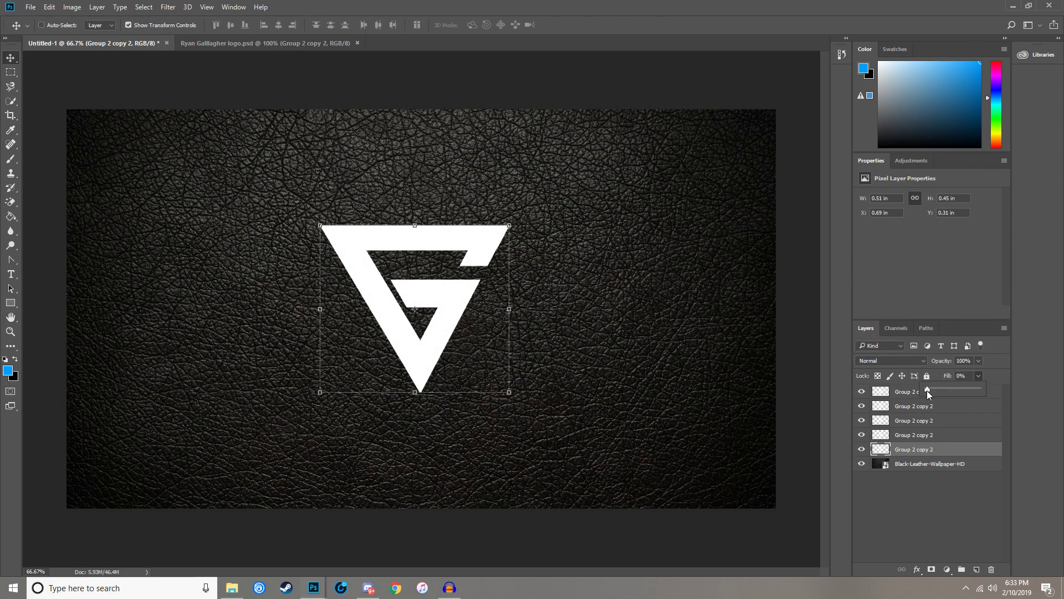
{"action": "left_click_drag", "start_coordinate": [927, 390], "coordinate": [980, 390]}
Hide the four upper logo copies so only the lowest logo layer shows over the leather
{"action": "left_click", "coordinate": [861, 435]}
{"action": "left_click", "coordinate": [862, 420]}
{"action": "left_click", "coordinate": [861, 405]}
{"action": "left_click", "coordinate": [861, 391]}
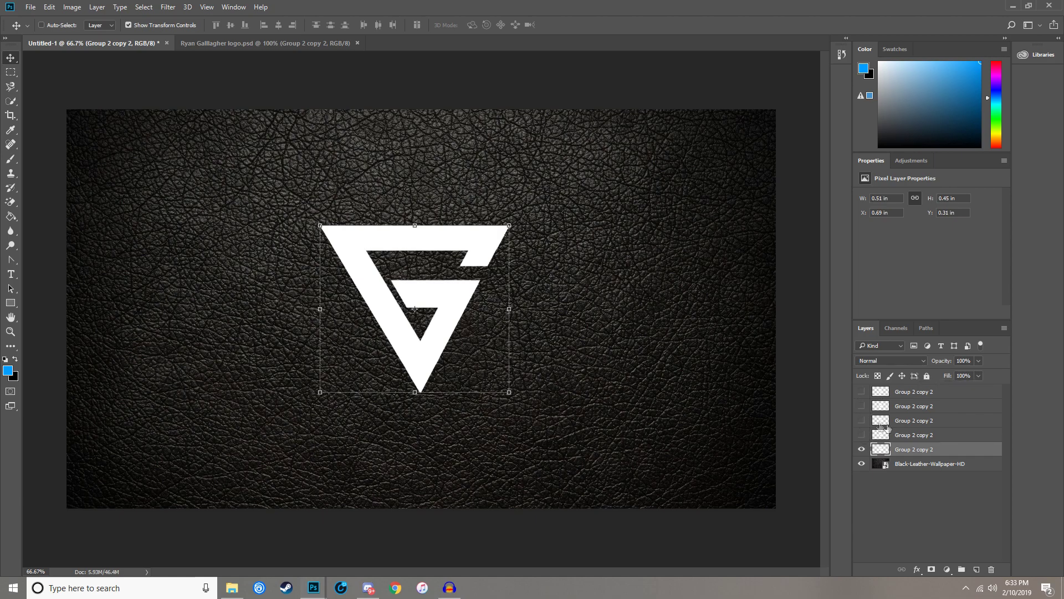
{"action": "left_click", "coordinate": [978, 376]}
{"action": "left_click_drag", "start_coordinate": [978, 397], "coordinate": [1003, 404]}
Add a Gradient Overlay to the lowest logo layer and move the Layer Style dialog clear of the logo
{"action": "double_click", "coordinate": [962, 448]}
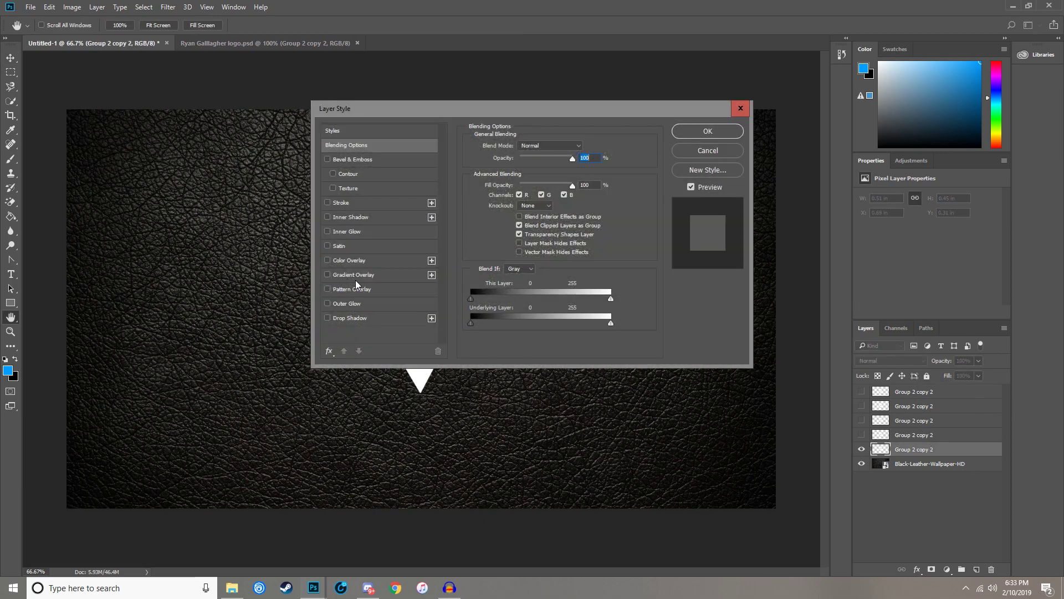
{"action": "left_click", "coordinate": [356, 275]}
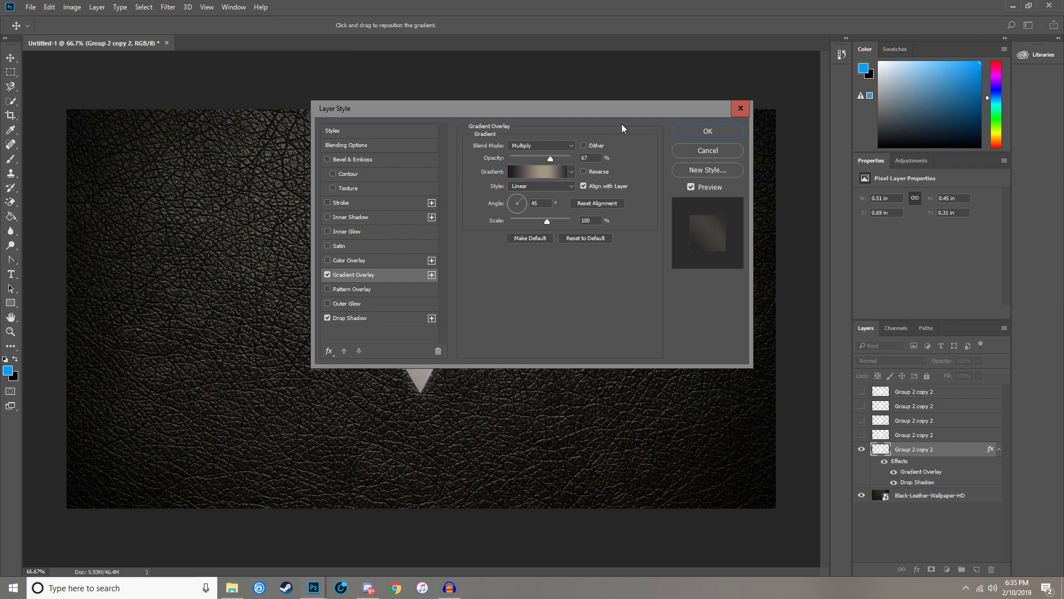
{"action": "left_click_drag", "start_coordinate": [603, 116], "coordinate": [632, 172]}
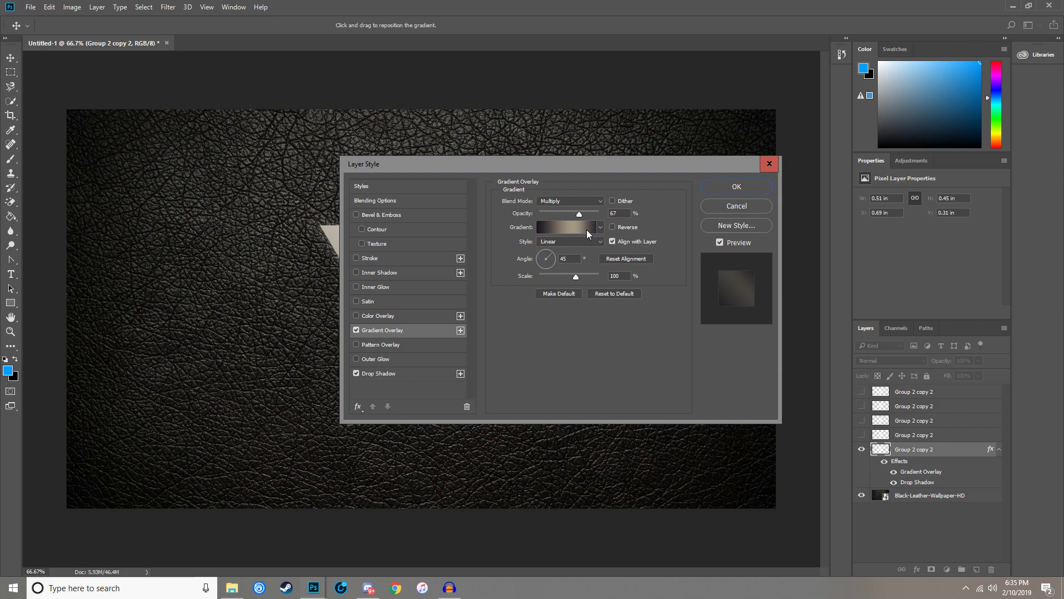
{"action": "left_click_drag", "start_coordinate": [607, 169], "coordinate": [739, 145]}
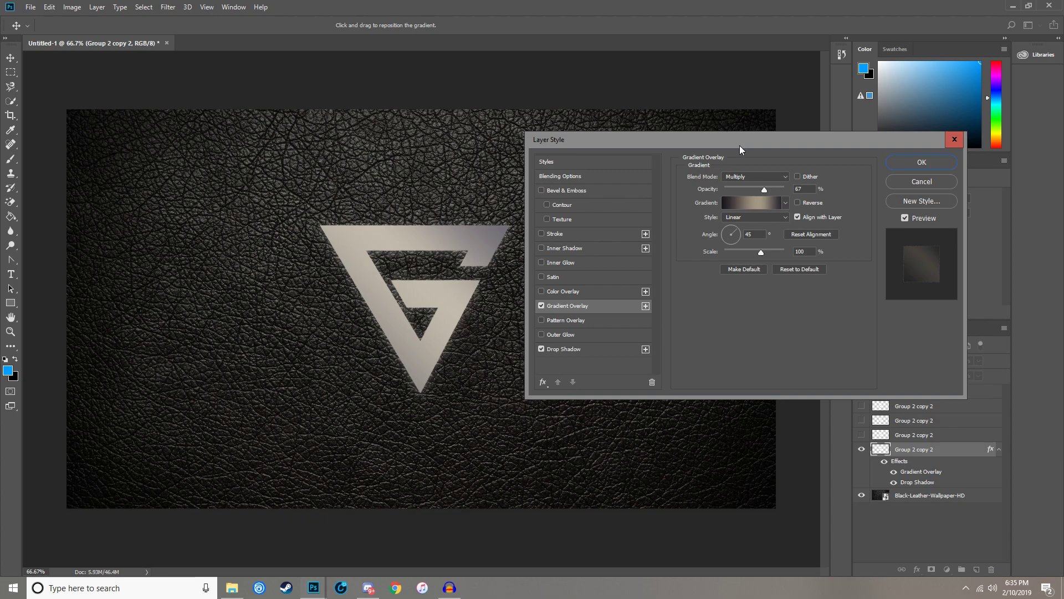
Open the overlay's gradient for editing and examine the color of its starting stop
{"action": "left_click", "coordinate": [747, 205]}
{"action": "left_click", "coordinate": [759, 205]}
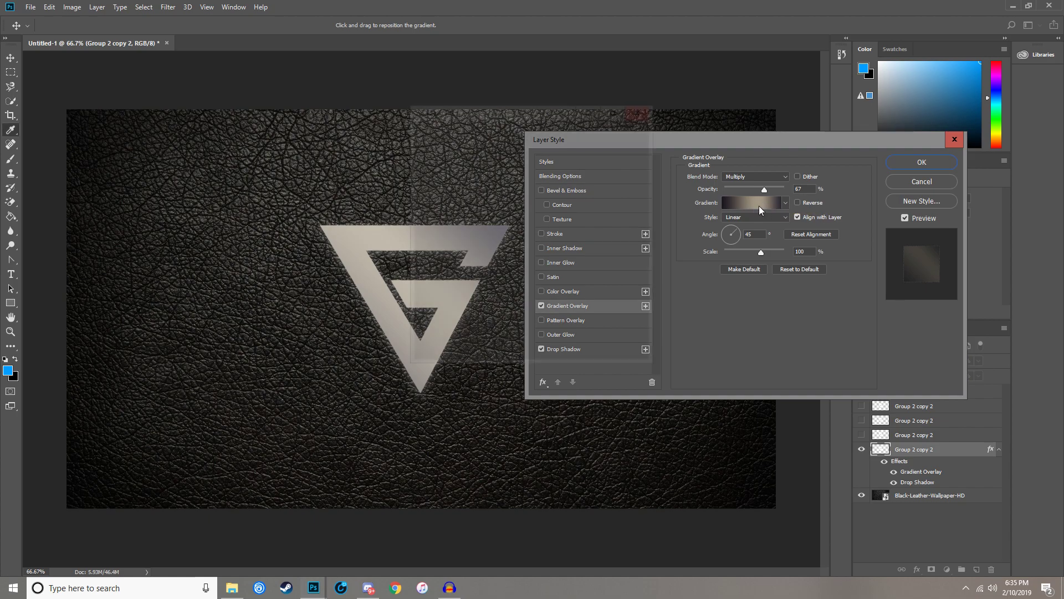
{"action": "left_click", "coordinate": [424, 292]}
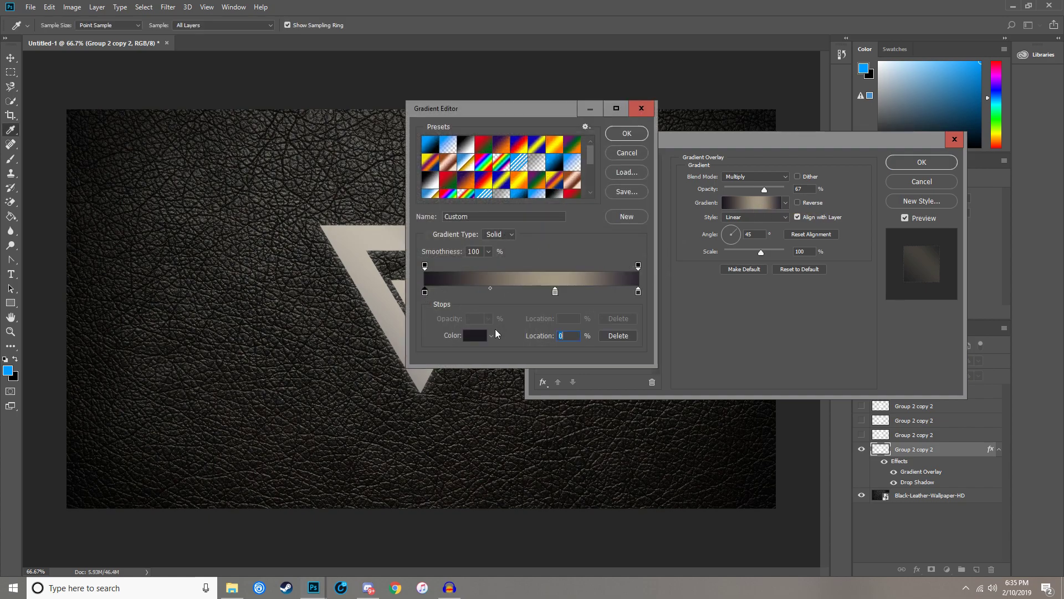
{"action": "left_click_drag", "start_coordinate": [509, 110], "coordinate": [657, 102]}
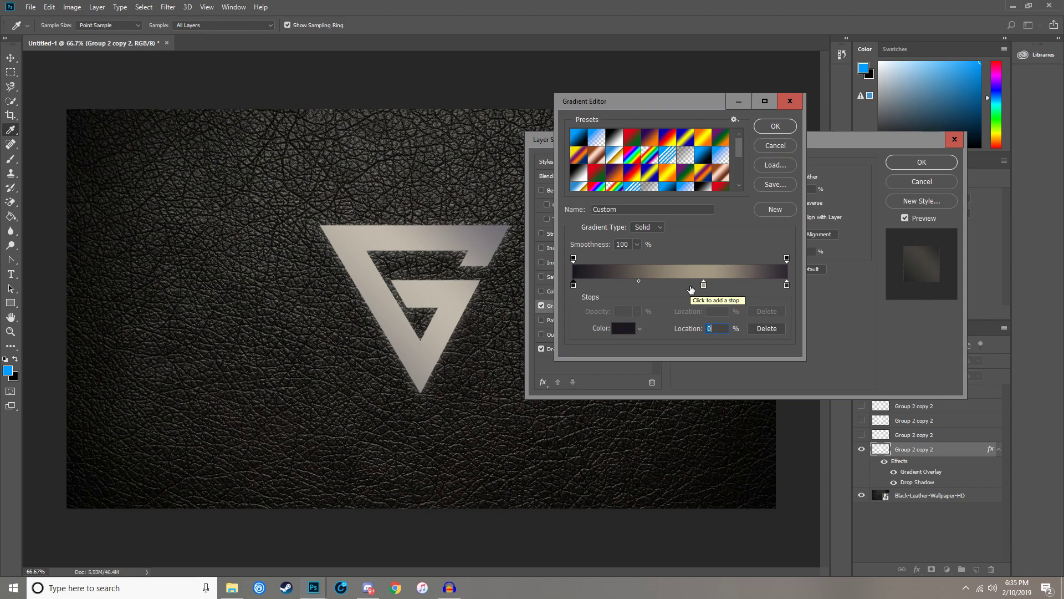
{"action": "left_click", "coordinate": [622, 331]}
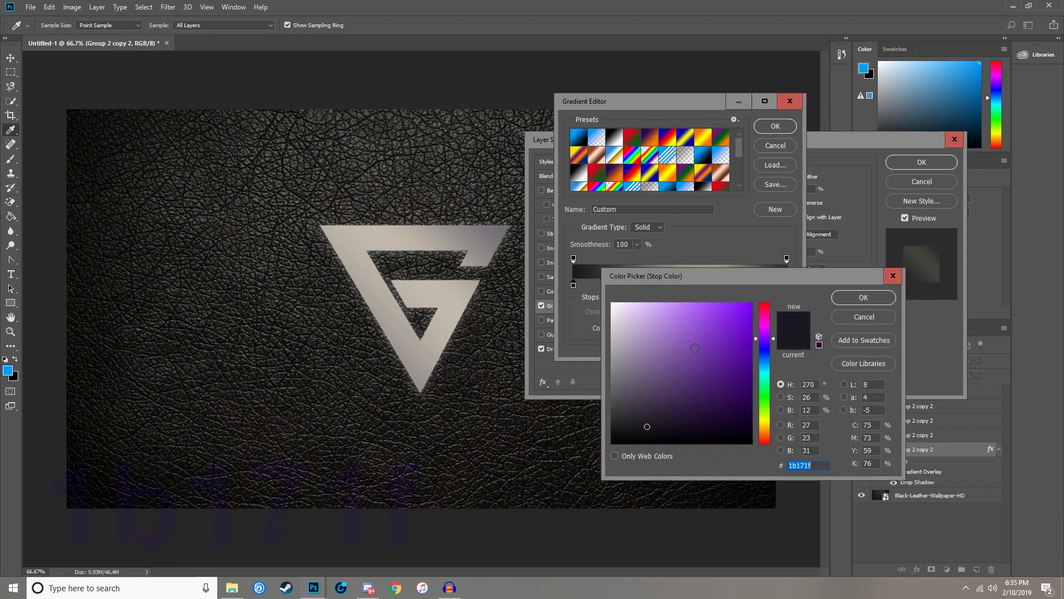
{"action": "left_click", "coordinate": [866, 302]}
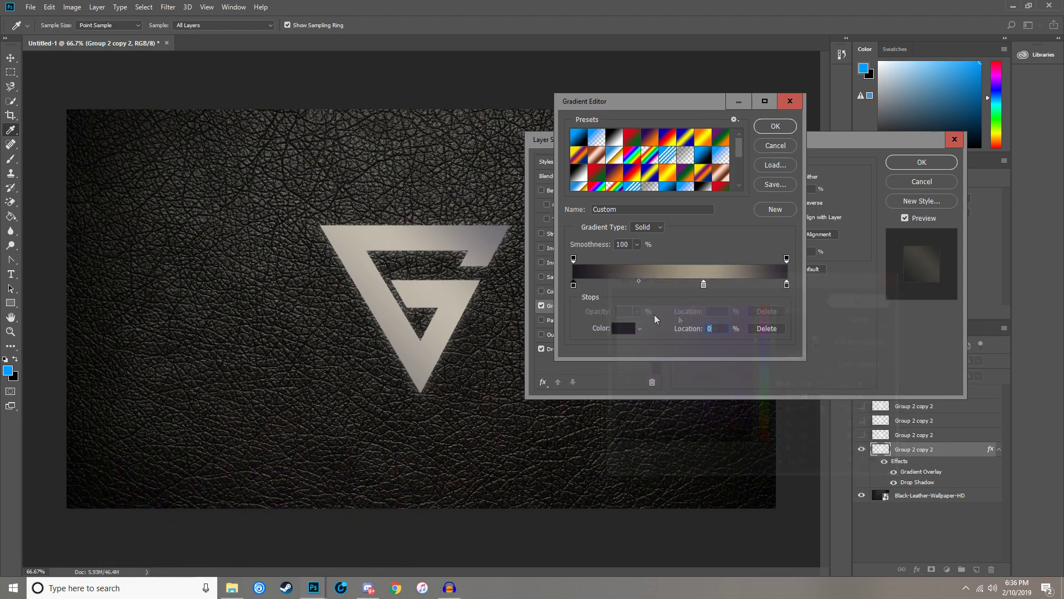
Examine the colors of the gradient's middle and end stops, then accept the gradient
{"action": "left_click", "coordinate": [704, 284]}
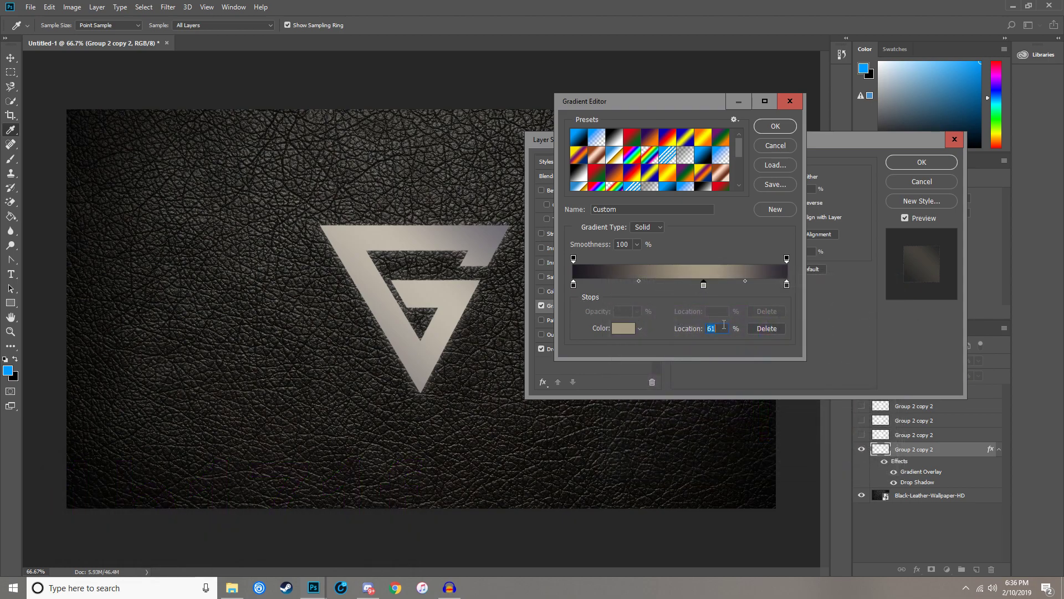
{"action": "left_click", "coordinate": [621, 329]}
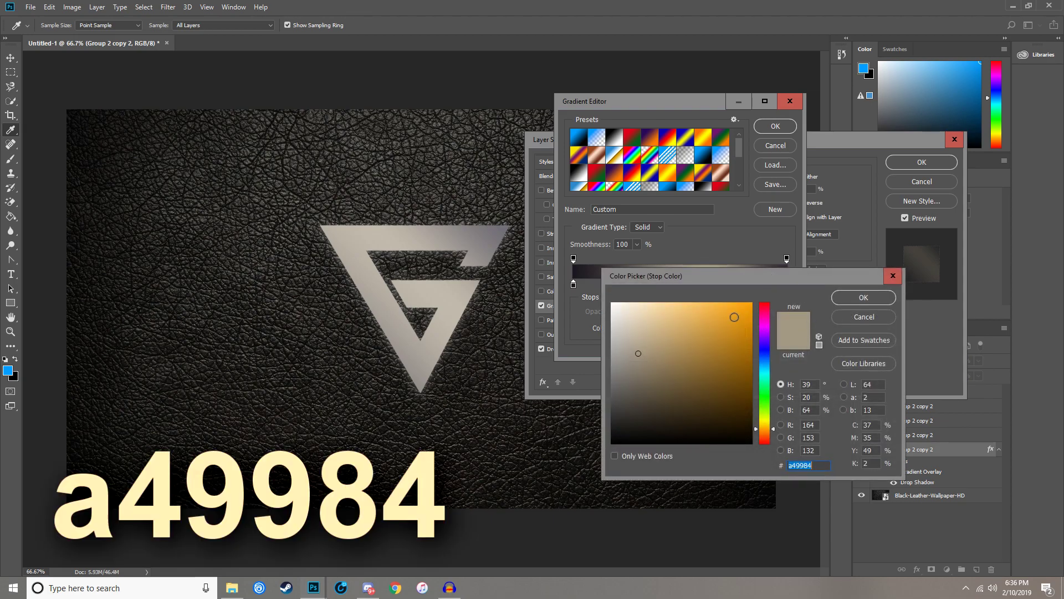
{"action": "left_click", "coordinate": [859, 297]}
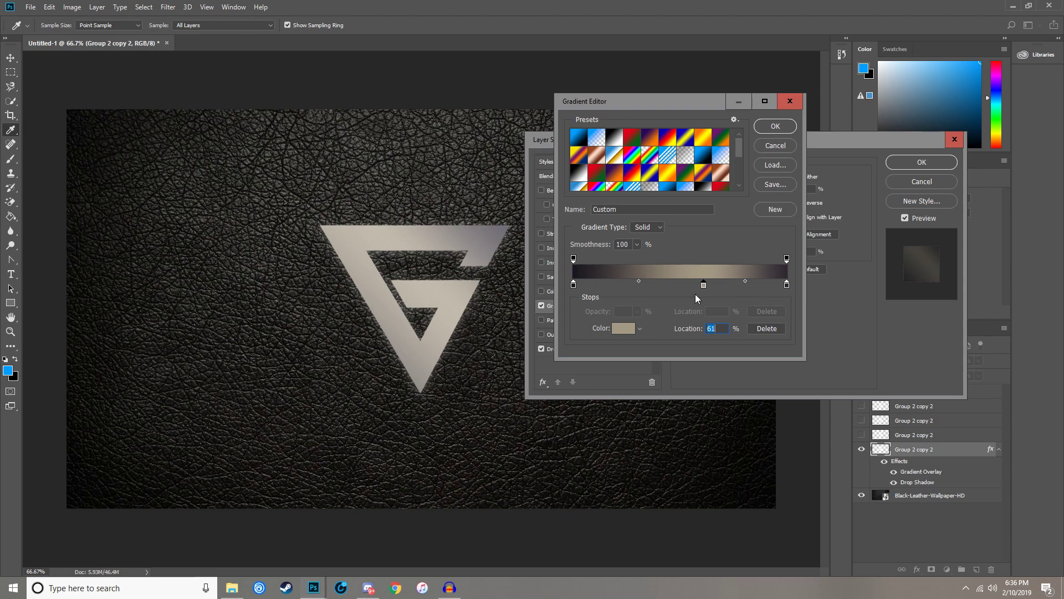
{"action": "left_click", "coordinate": [786, 284]}
{"action": "left_click", "coordinate": [623, 328]}
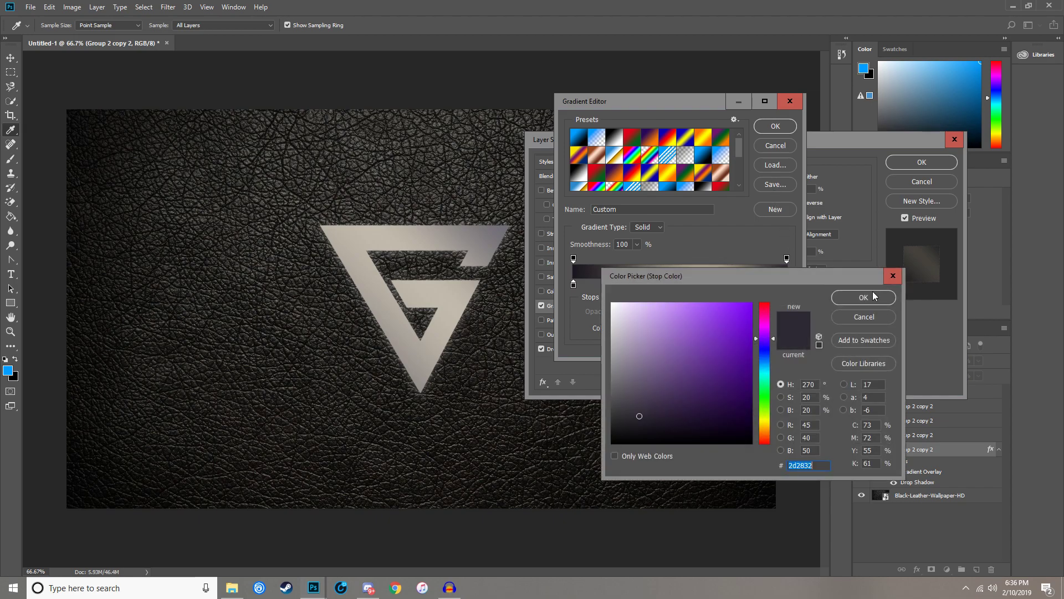
{"action": "left_click", "coordinate": [892, 276]}
{"action": "left_click", "coordinate": [775, 126]}
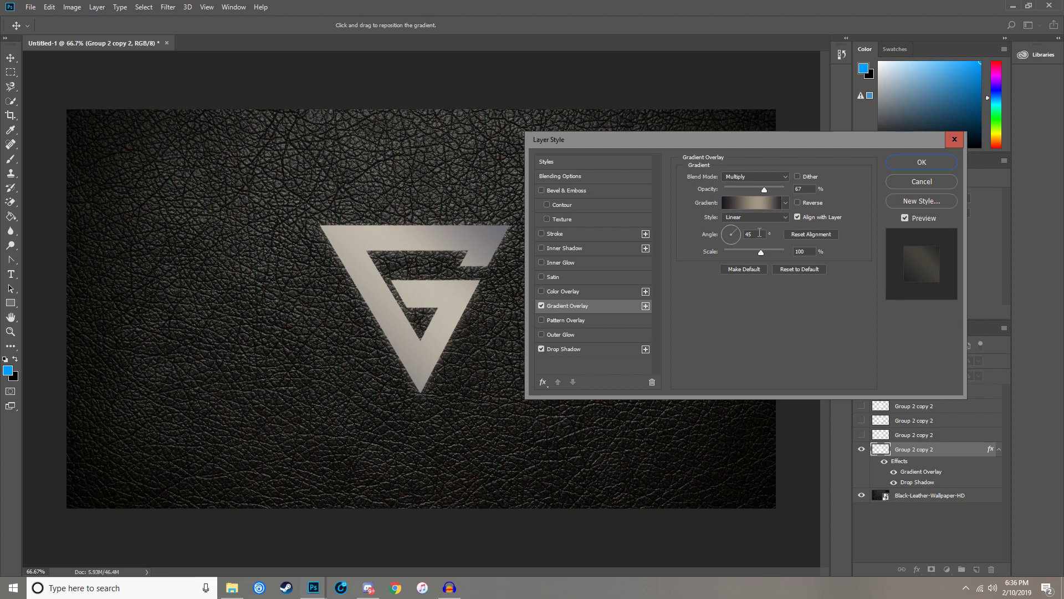
Open the Drop Shadow settings of the lowest logo layer and examine the shadow's blend mode and color
{"action": "left_click", "coordinate": [568, 352]}
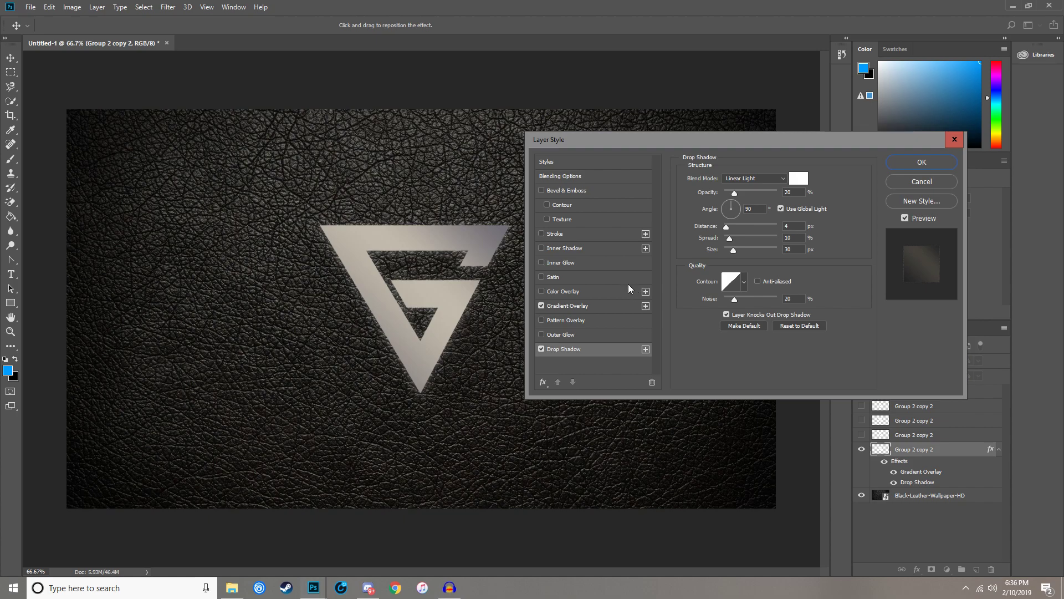
{"action": "left_click", "coordinate": [755, 180]}
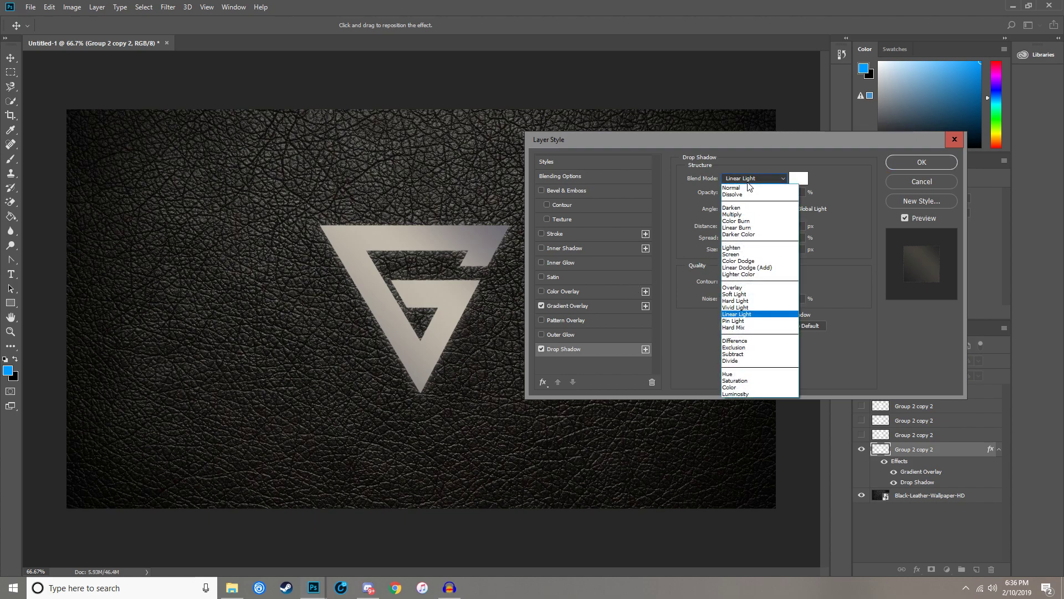
{"action": "left_click", "coordinate": [757, 181]}
{"action": "left_click", "coordinate": [798, 178]}
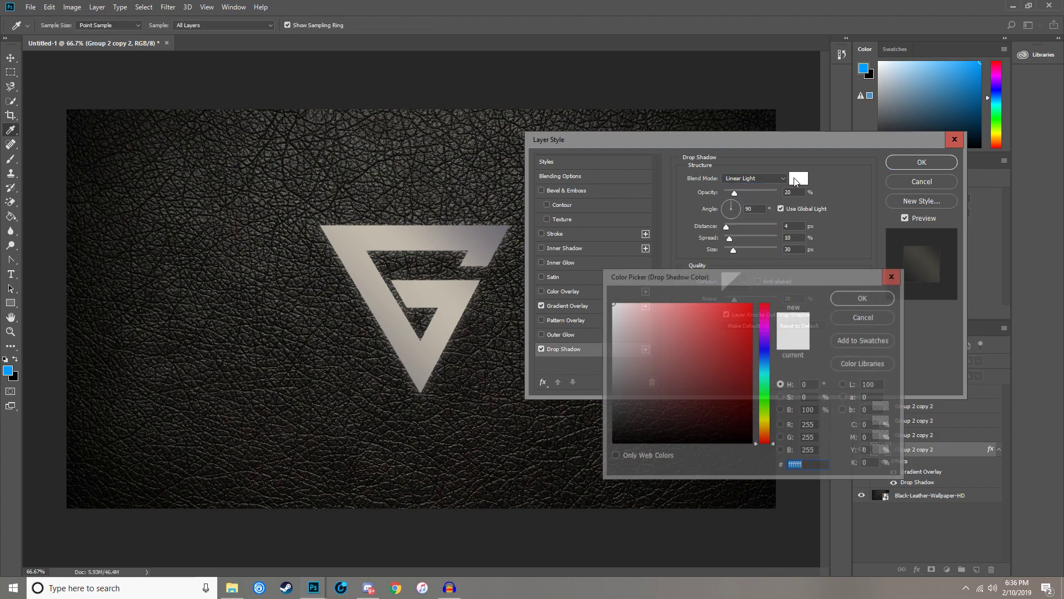
{"action": "left_click", "coordinate": [879, 307]}
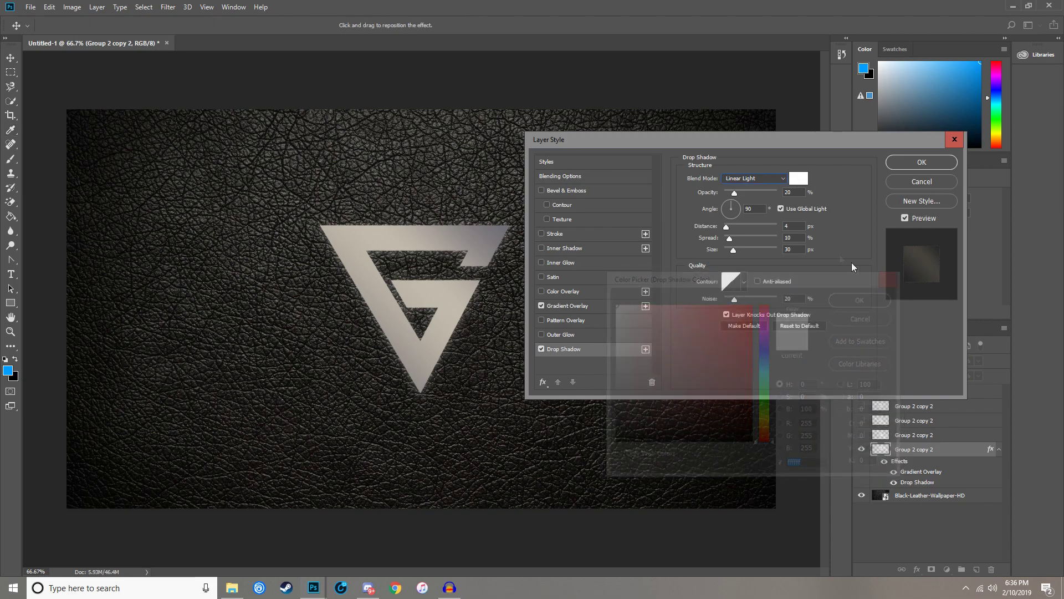
Set the drop shadow's angle to -19°, check its distance, spread, size and noise, and apply the layer style
{"action": "double_click", "coordinate": [759, 208]}
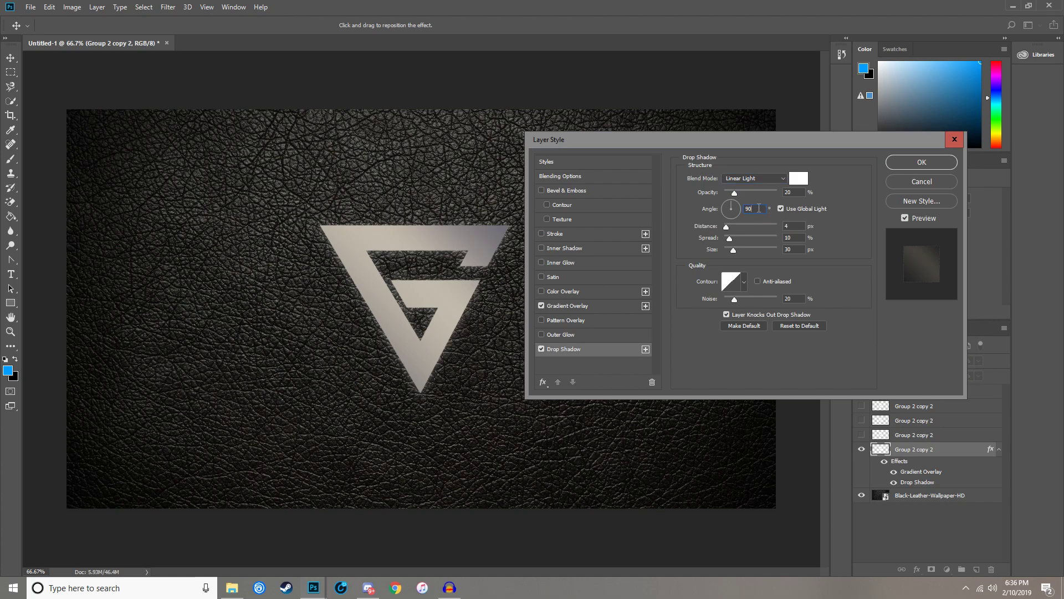
{"action": "type", "text": "-19"}
{"action": "left_click", "coordinate": [799, 225]}
{"action": "left_click", "coordinate": [801, 237]}
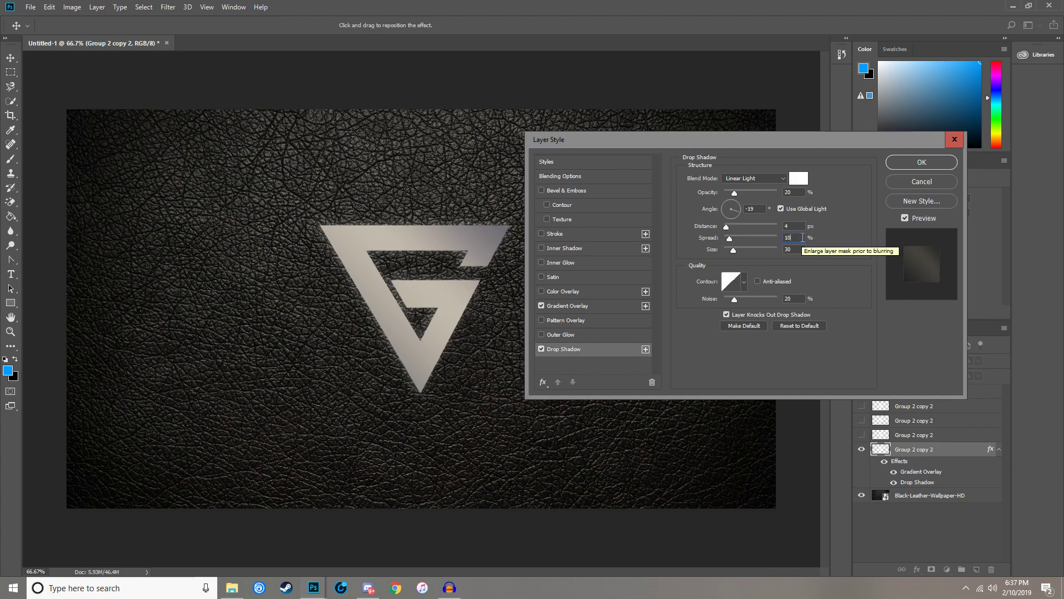
{"action": "left_click", "coordinate": [795, 251]}
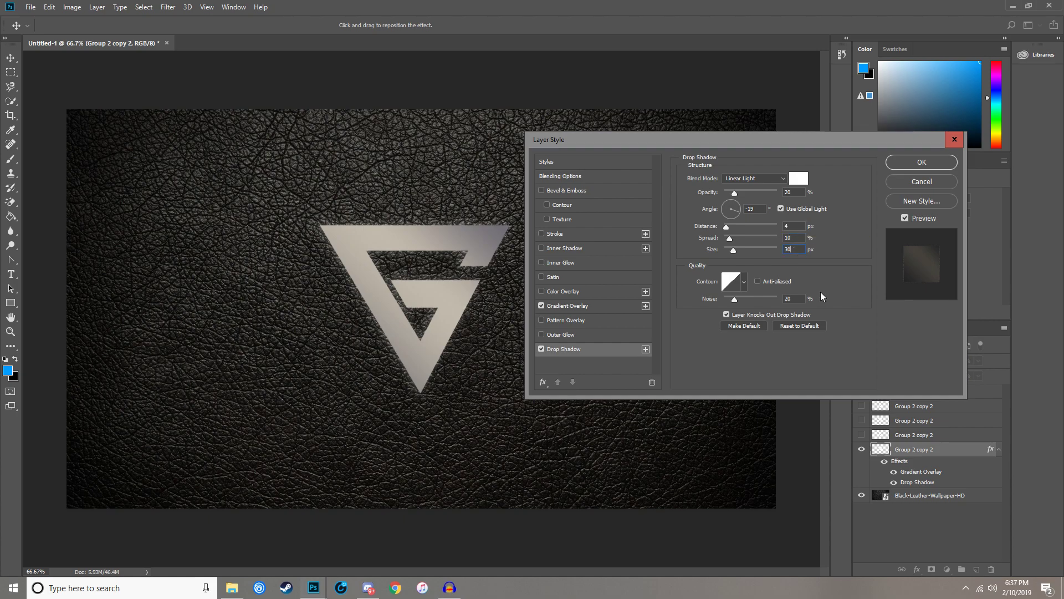
{"action": "left_click", "coordinate": [792, 237]}
{"action": "left_click", "coordinate": [803, 249]}
{"action": "left_click", "coordinate": [792, 298]}
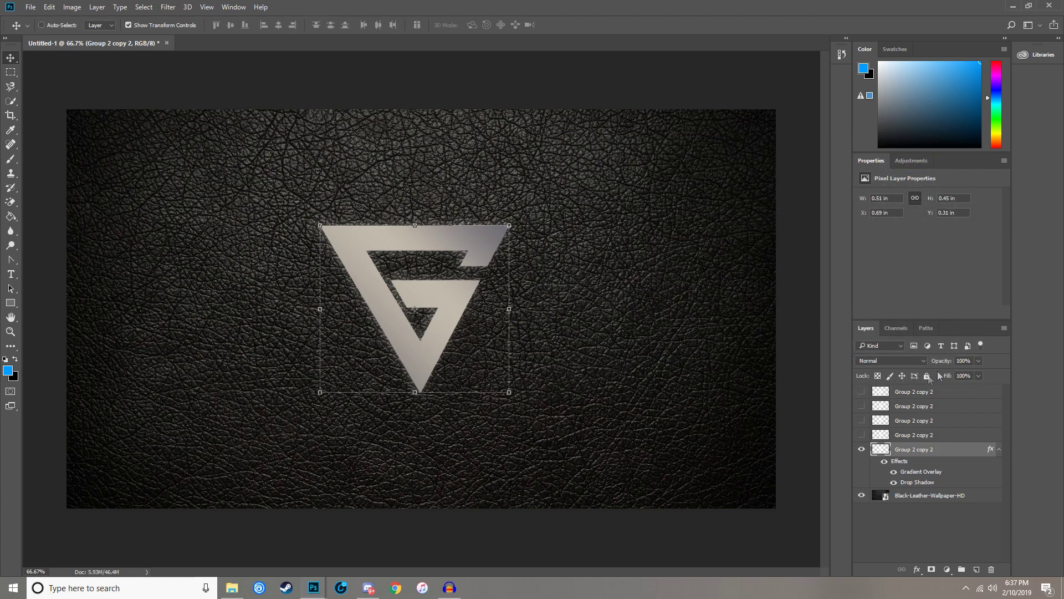
Reduce the fill of the lowest logo layer to 0%
{"action": "left_click", "coordinate": [979, 376]}
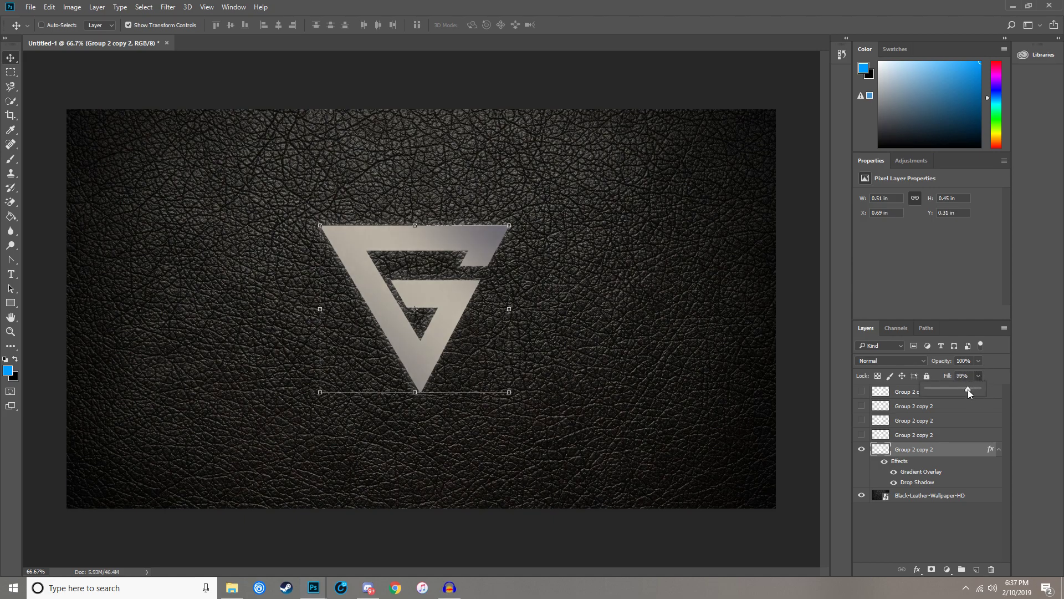
{"action": "left_click_drag", "start_coordinate": [976, 389], "coordinate": [927, 389]}
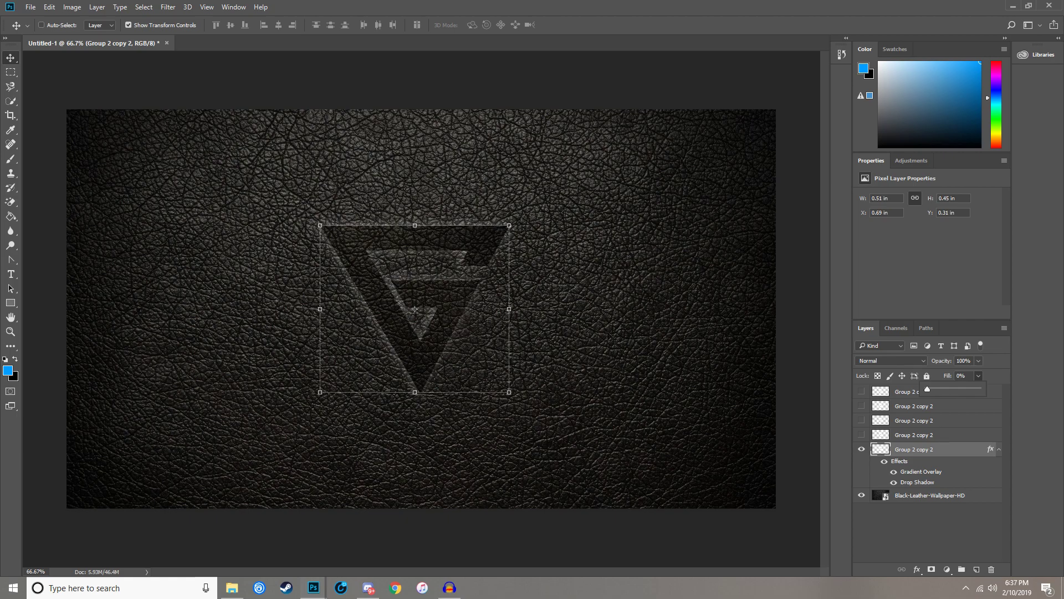
Show the logo copy directly above the lowest one and reduce its fill to 0%
{"action": "left_click", "coordinate": [949, 435]}
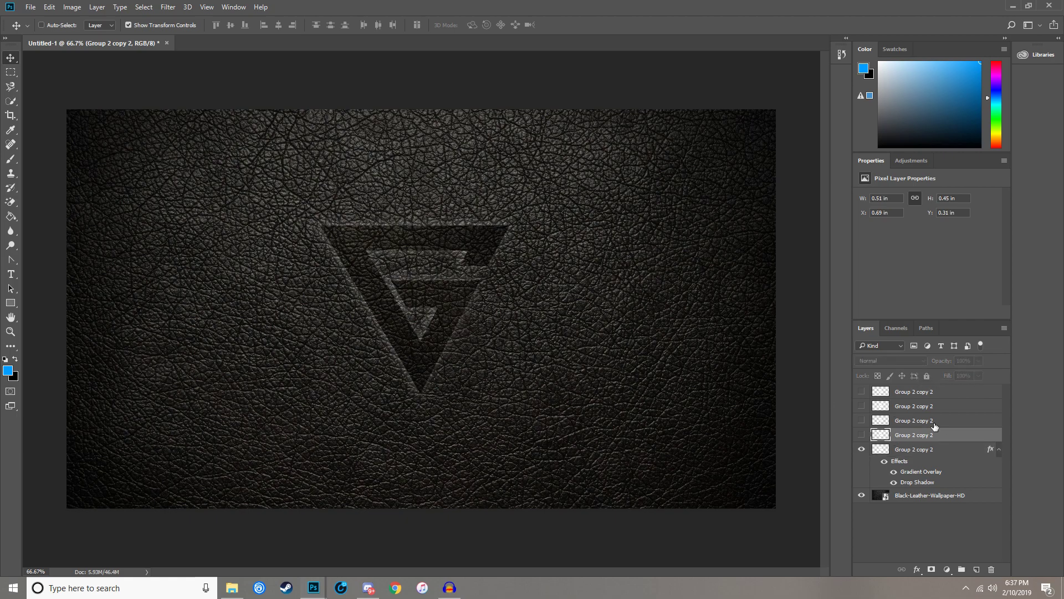
{"action": "left_click", "coordinate": [862, 435]}
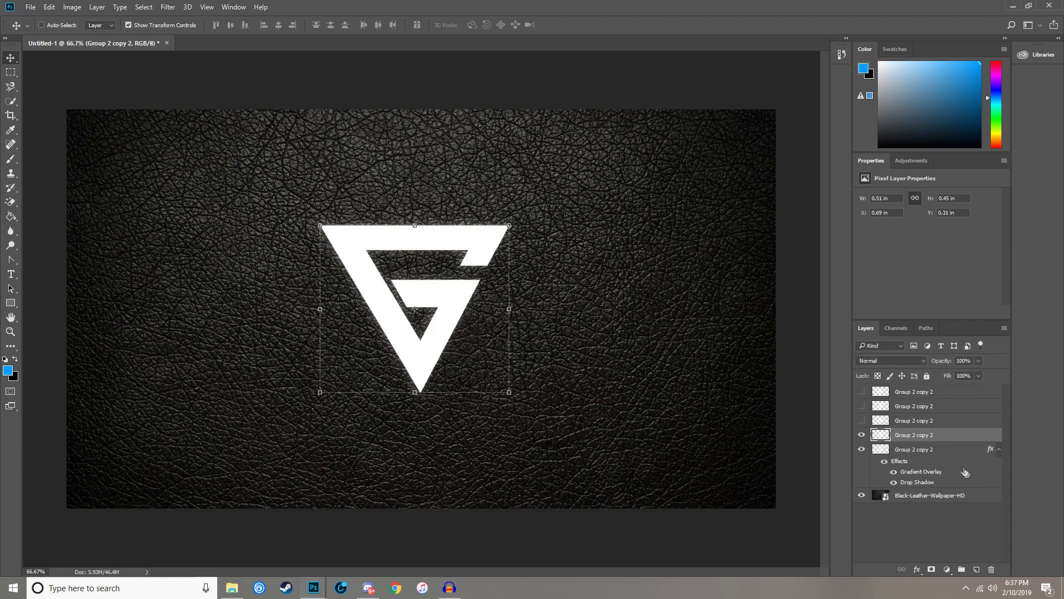
{"action": "double_click", "coordinate": [964, 438]}
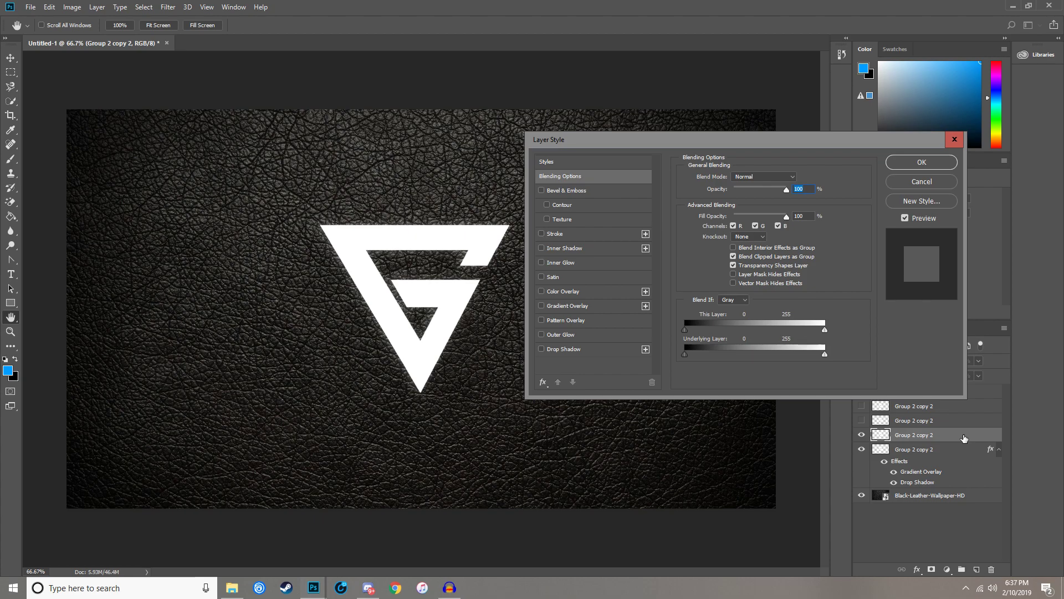
{"action": "left_click", "coordinate": [955, 139]}
{"action": "left_click", "coordinate": [978, 375]}
{"action": "left_click_drag", "start_coordinate": [975, 387], "coordinate": [888, 391]}
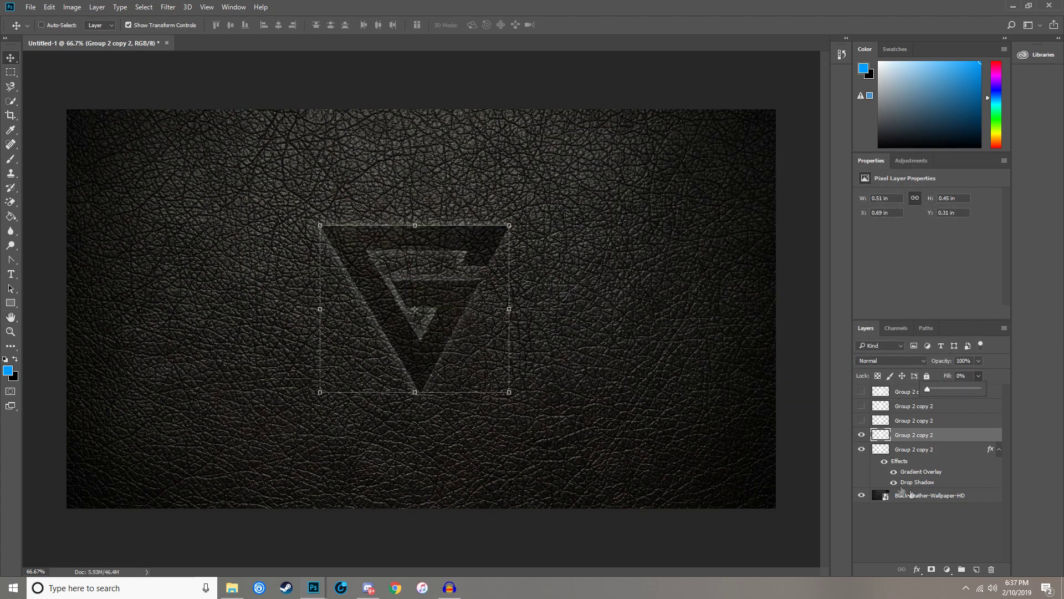
Add an Inner Shadow to the second-lowest logo copy with 15% opacity and the Linear Burn blend mode
{"action": "left_click", "coordinate": [939, 441]}
{"action": "double_click", "coordinate": [946, 439]}
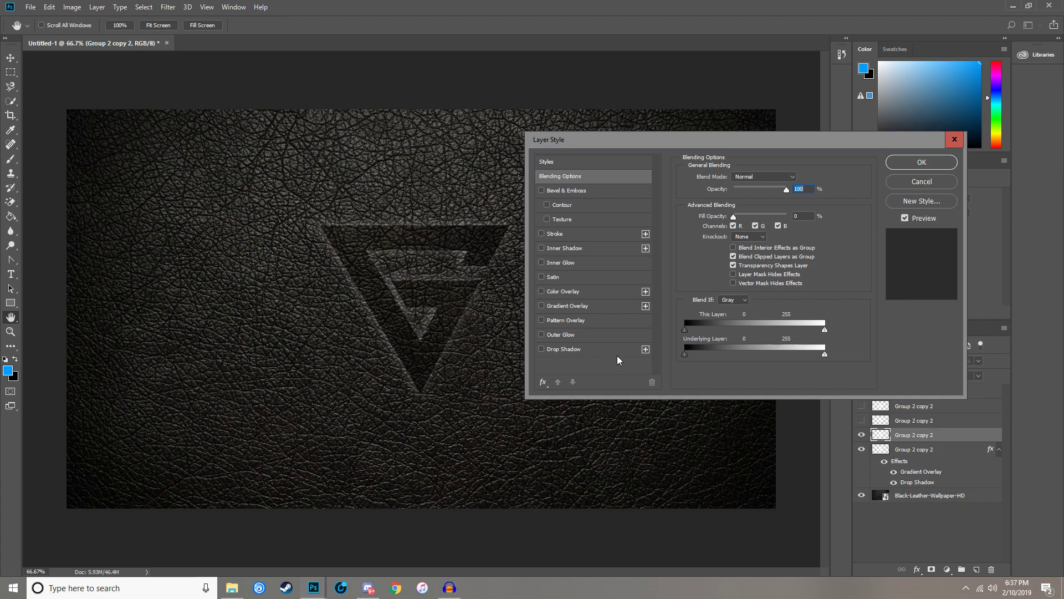
{"action": "left_click", "coordinate": [576, 248]}
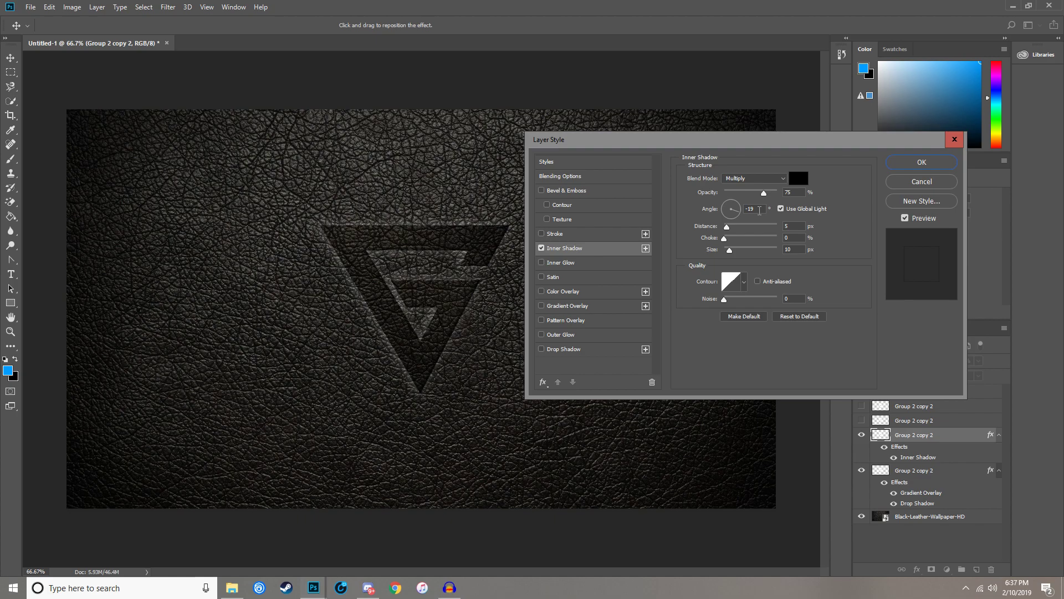
{"action": "double_click", "coordinate": [792, 192]}
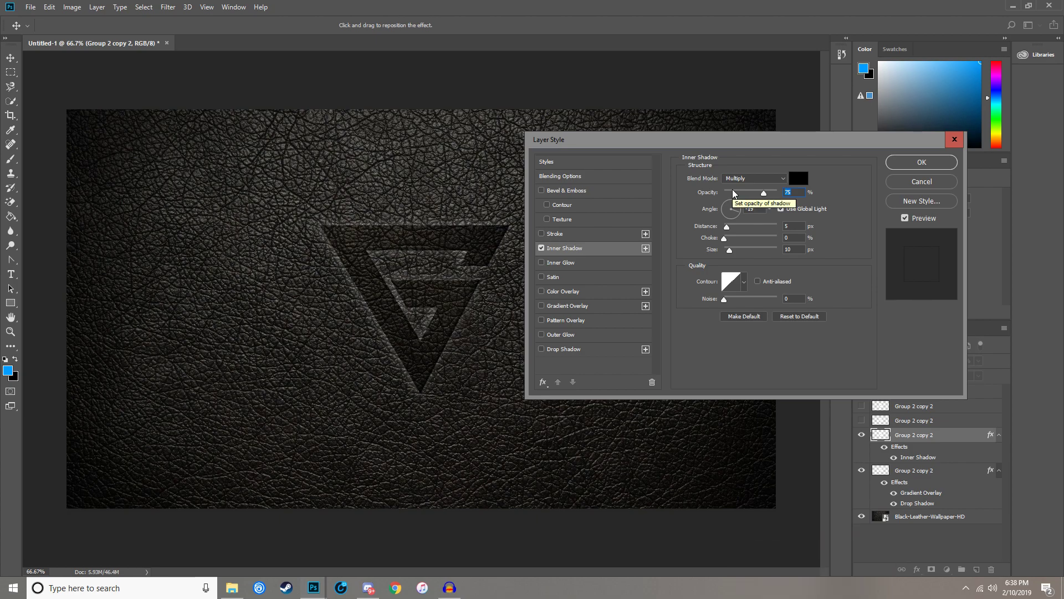
{"action": "type", "text": "15"}
{"action": "key", "text": "Tab"}
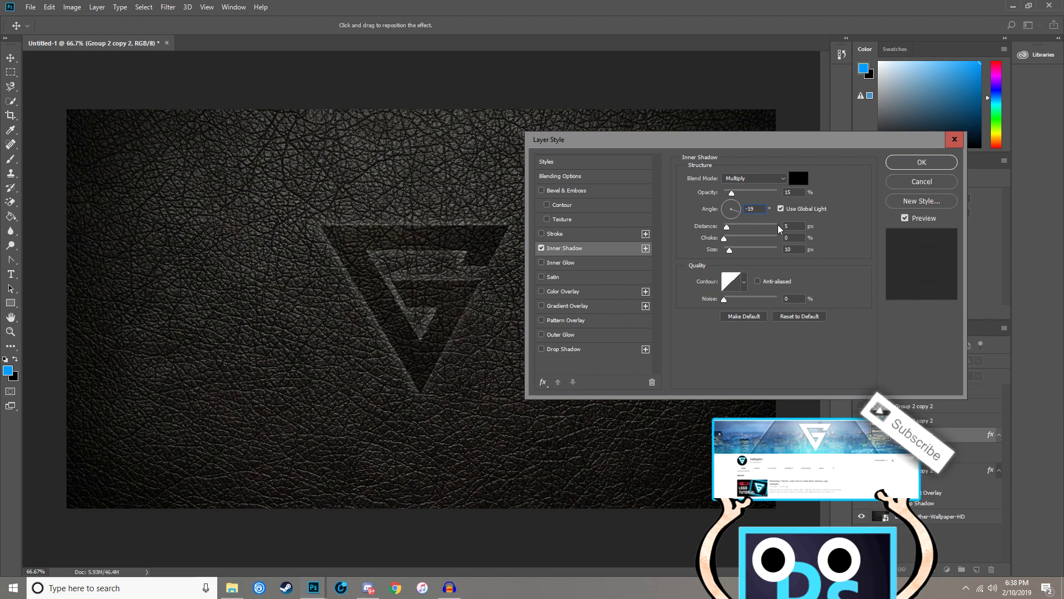
{"action": "left_click", "coordinate": [757, 178]}
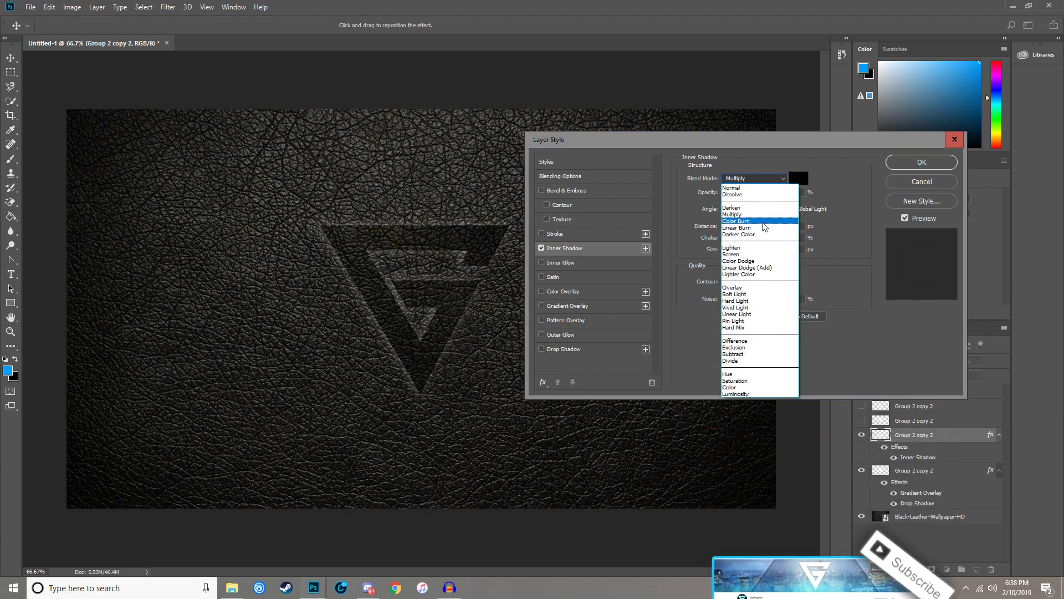
{"action": "left_click", "coordinate": [764, 227]}
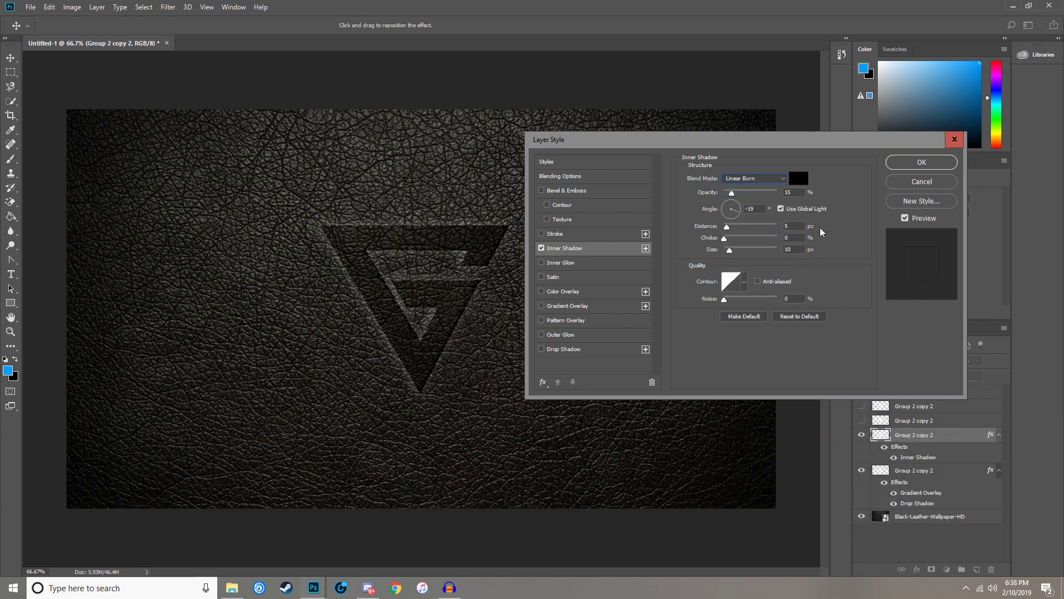
Set the inner shadow's distance to 3 px and adjust its size
{"action": "left_click", "coordinate": [788, 226]}
{"action": "type", "text": "3"}
{"action": "left_click", "coordinate": [798, 250]}
{"action": "key", "text": "BackSpace"}
{"action": "type", "text": "5"}
Add a Drop Shadow to the same logo copy with angle 60°, distance 0 px, spread 4% and size 13 px
{"action": "left_click", "coordinate": [578, 350]}
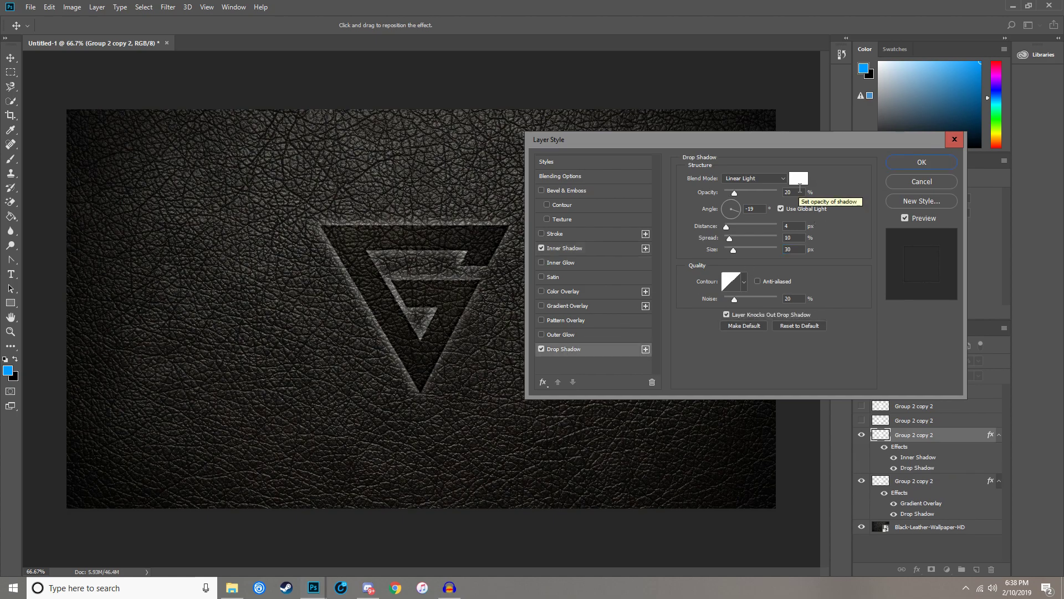
{"action": "left_click_drag", "start_coordinate": [764, 210], "coordinate": [723, 209]}
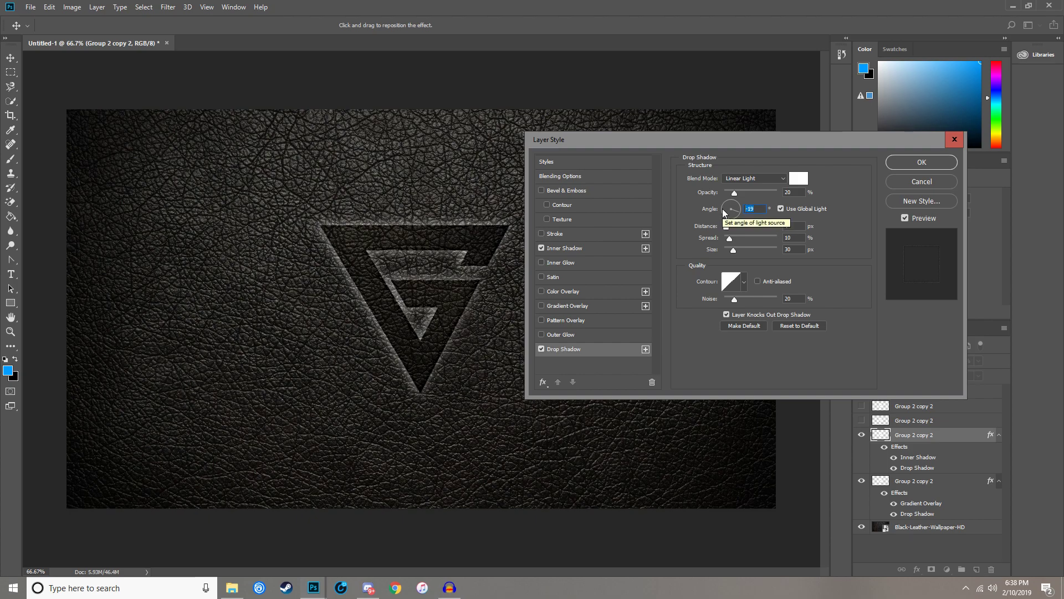
{"action": "type", "text": "60"}
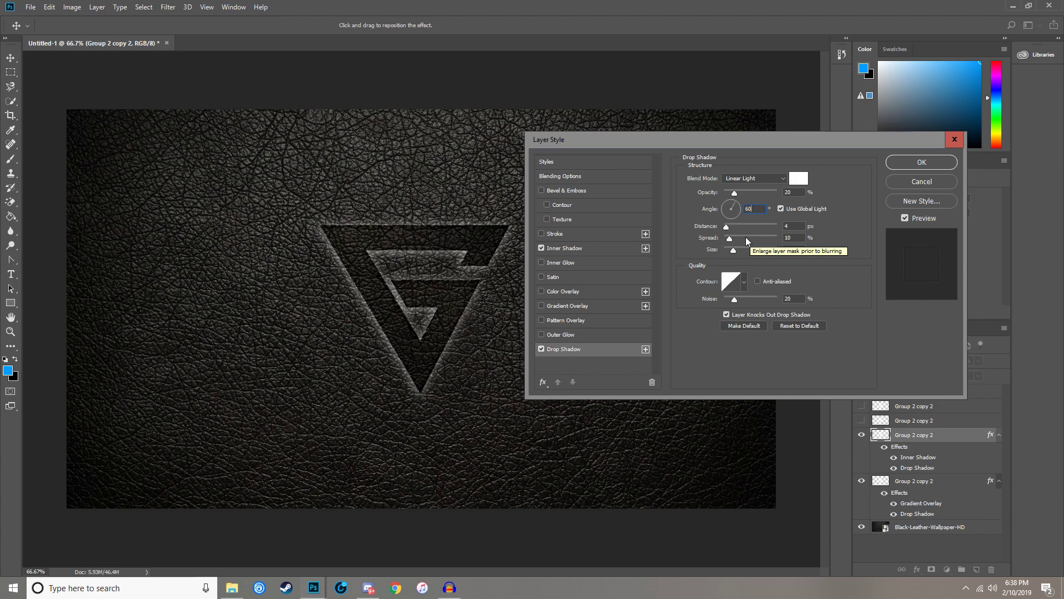
{"action": "double_click", "coordinate": [794, 227]}
{"action": "type", "text": "0"}
{"action": "key", "text": "Tab"}
{"action": "type", "text": "4"}
{"action": "key", "text": "Tab"}
{"action": "type", "text": "13"}
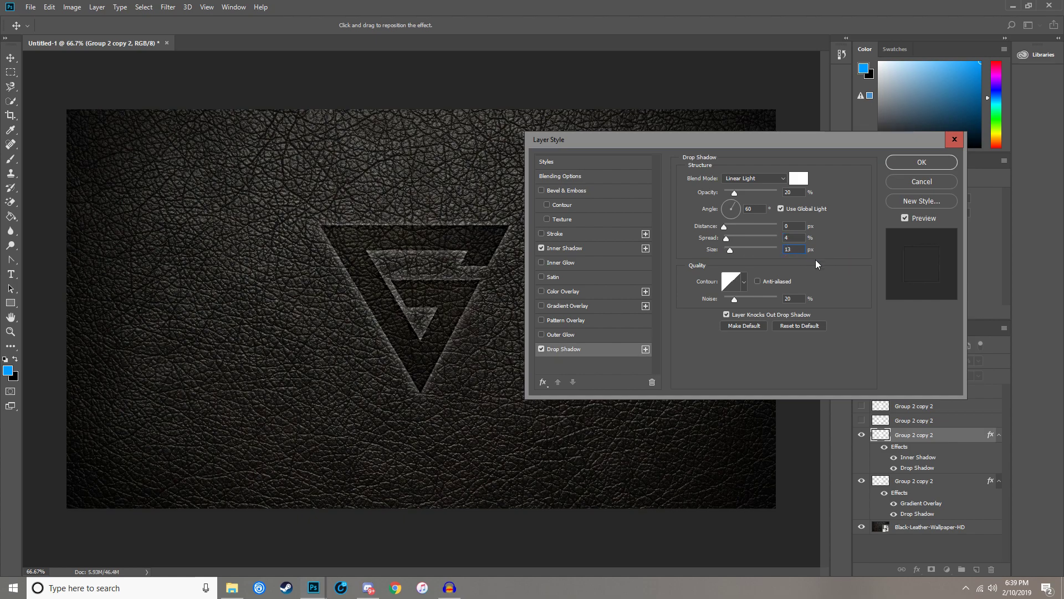